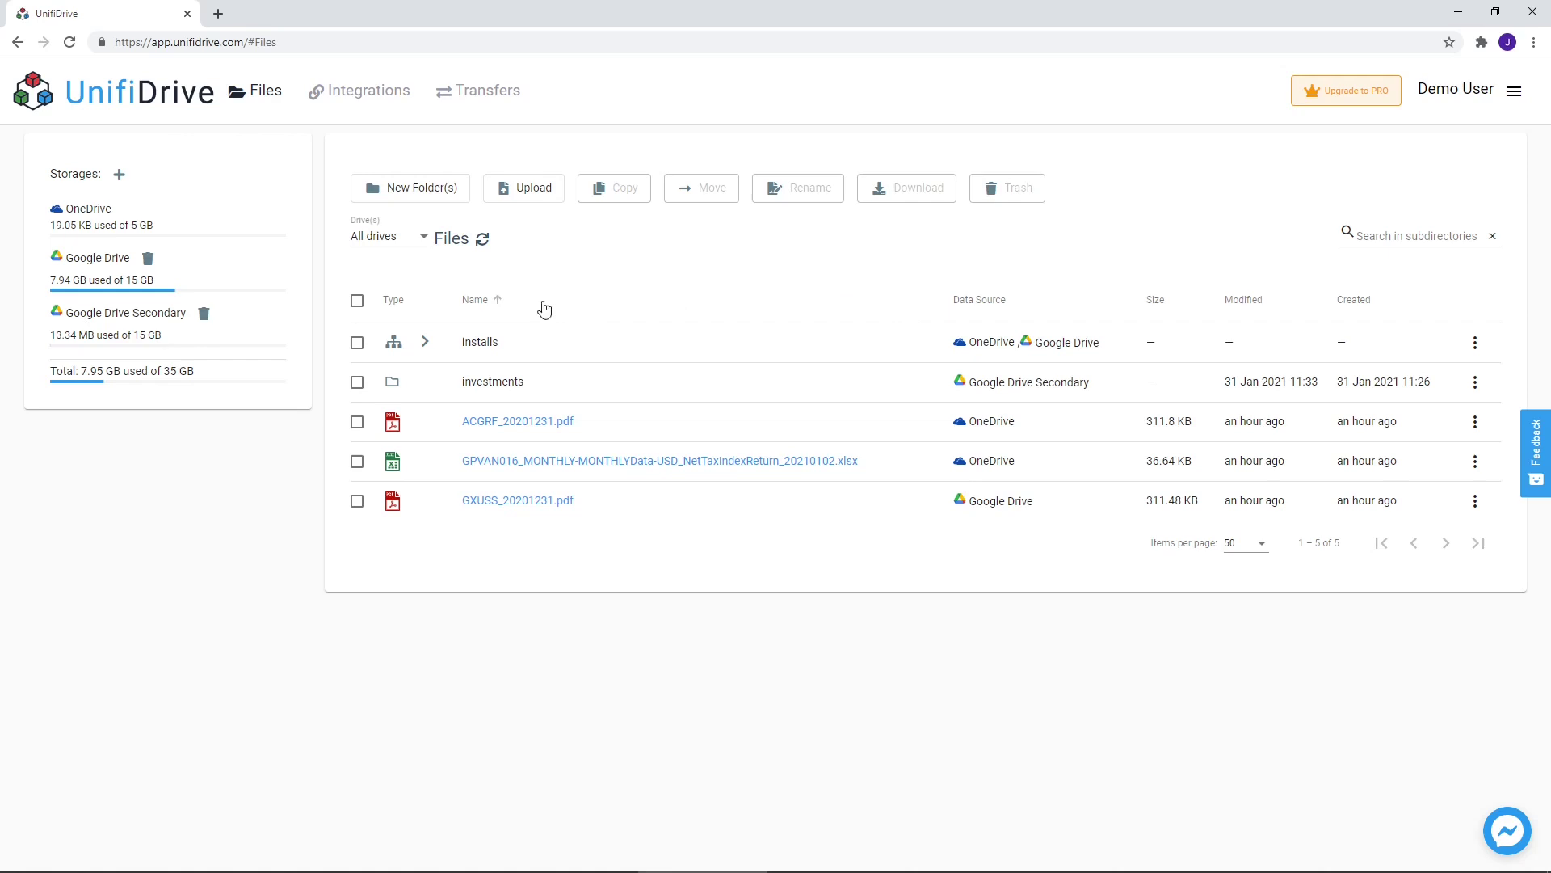
# Check the drive filter without changing it, then preview and close the OneDrive ACGRF PDF.
pyautogui.click(415, 243)
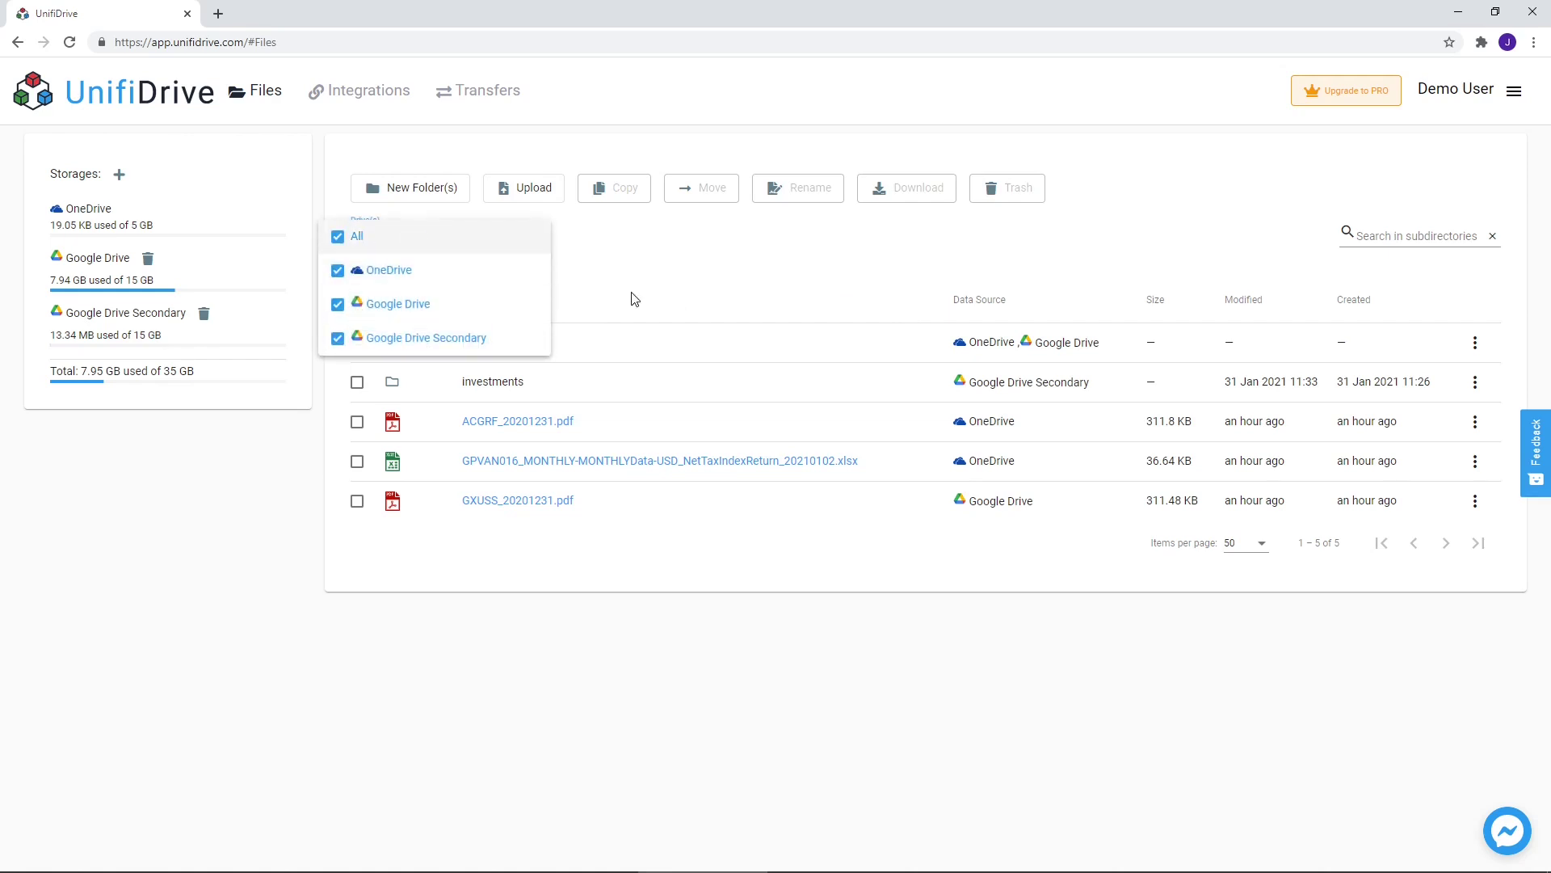
pyautogui.click(691, 292)
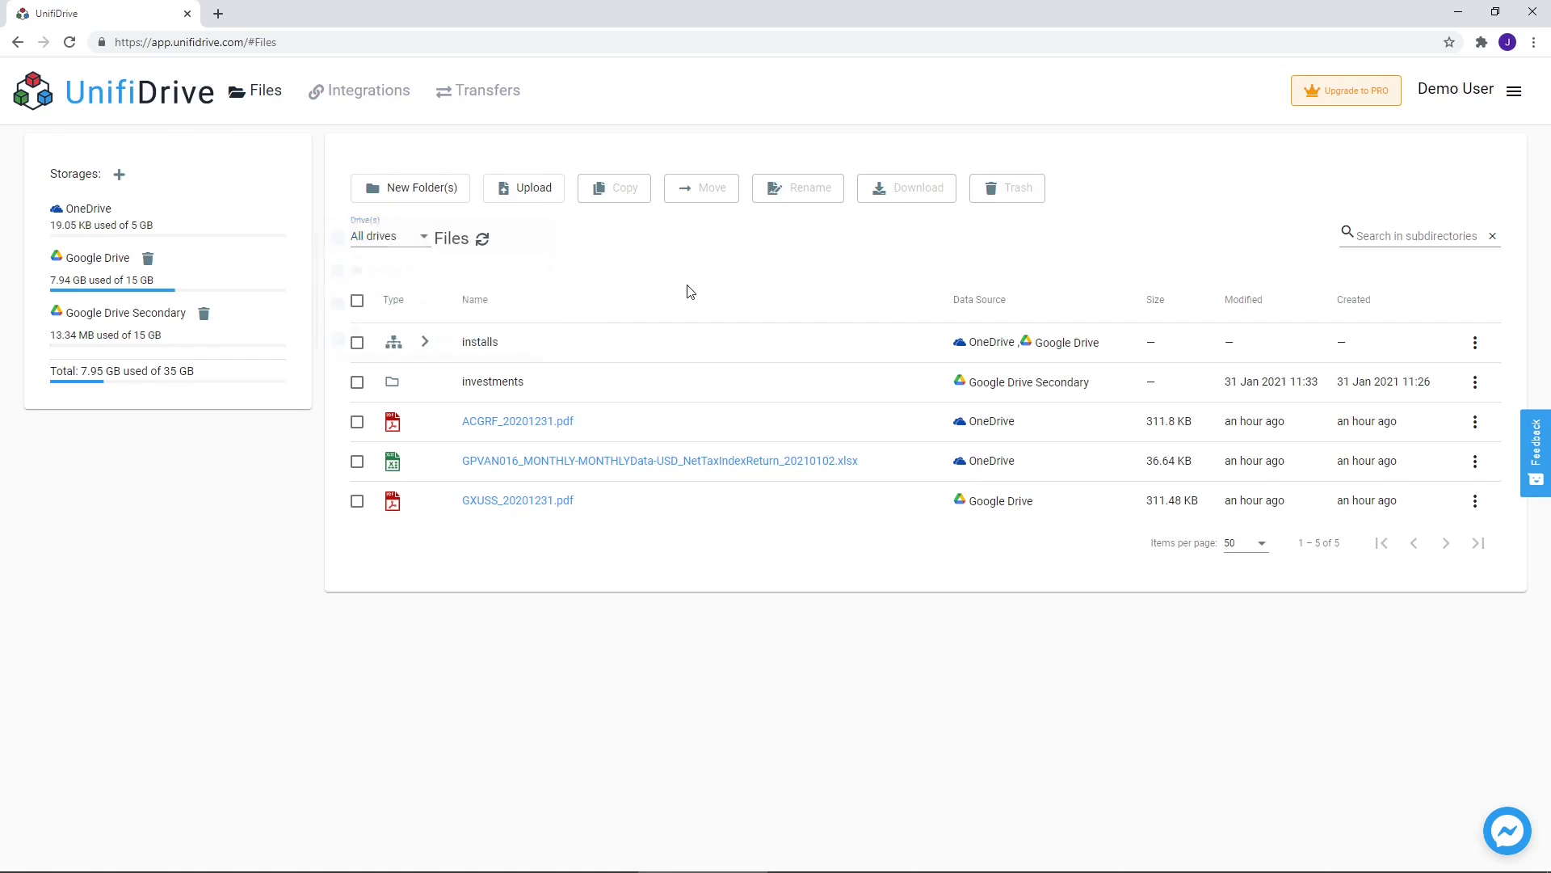
pyautogui.click(513, 421)
pyautogui.hotkey('ctrl', 'shift', 'Tab')
pyautogui.click(380, 14)
# Peek into investments, then expand the installs group and open the combined installs folder.
pyautogui.click(509, 383)
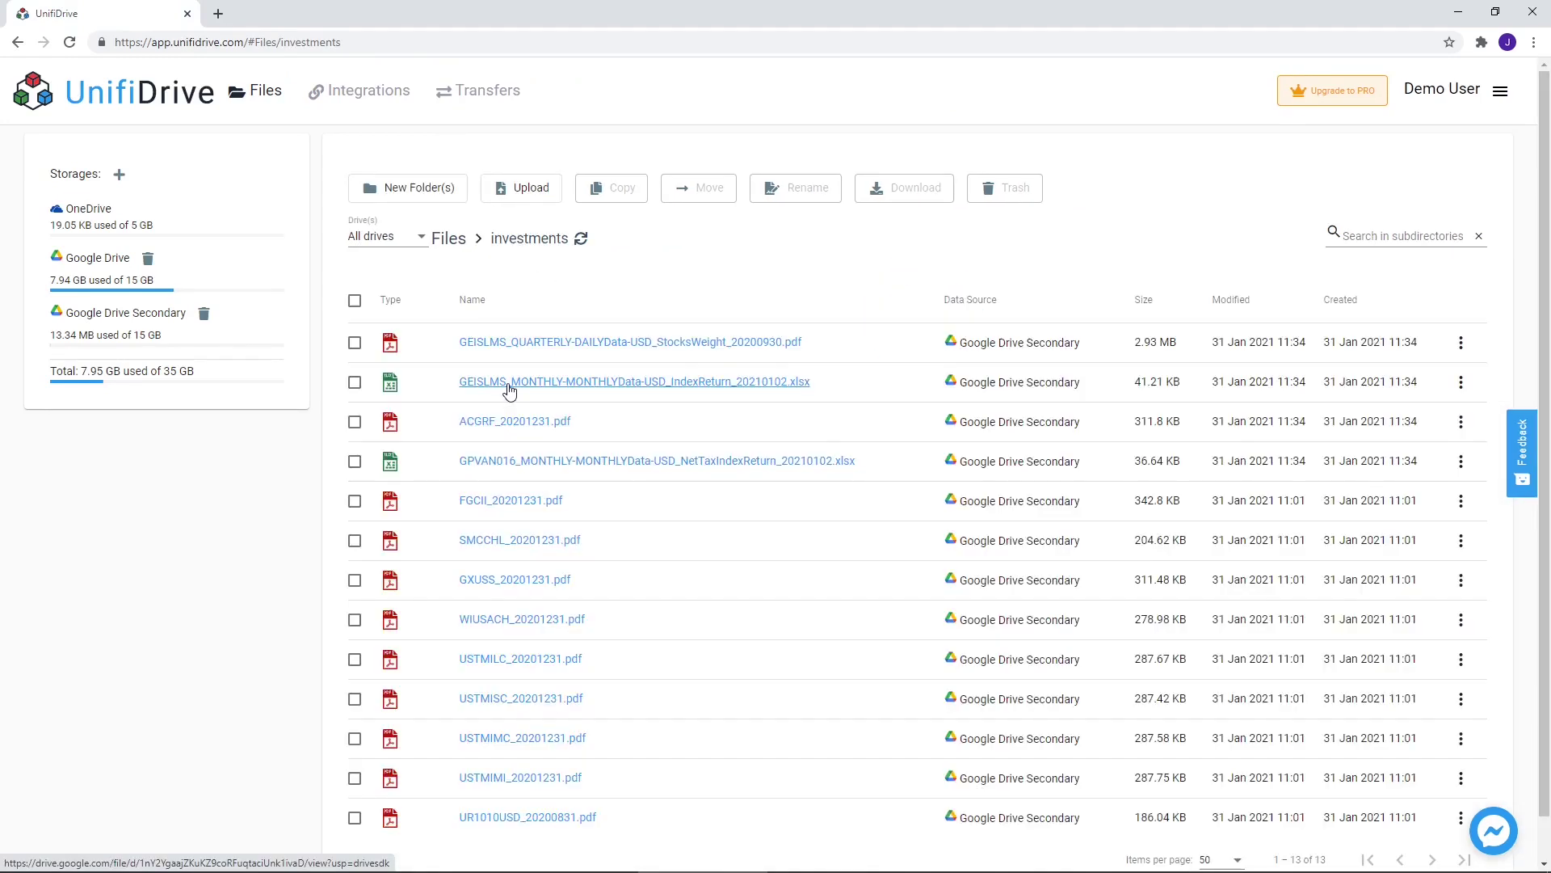
pyautogui.click(450, 239)
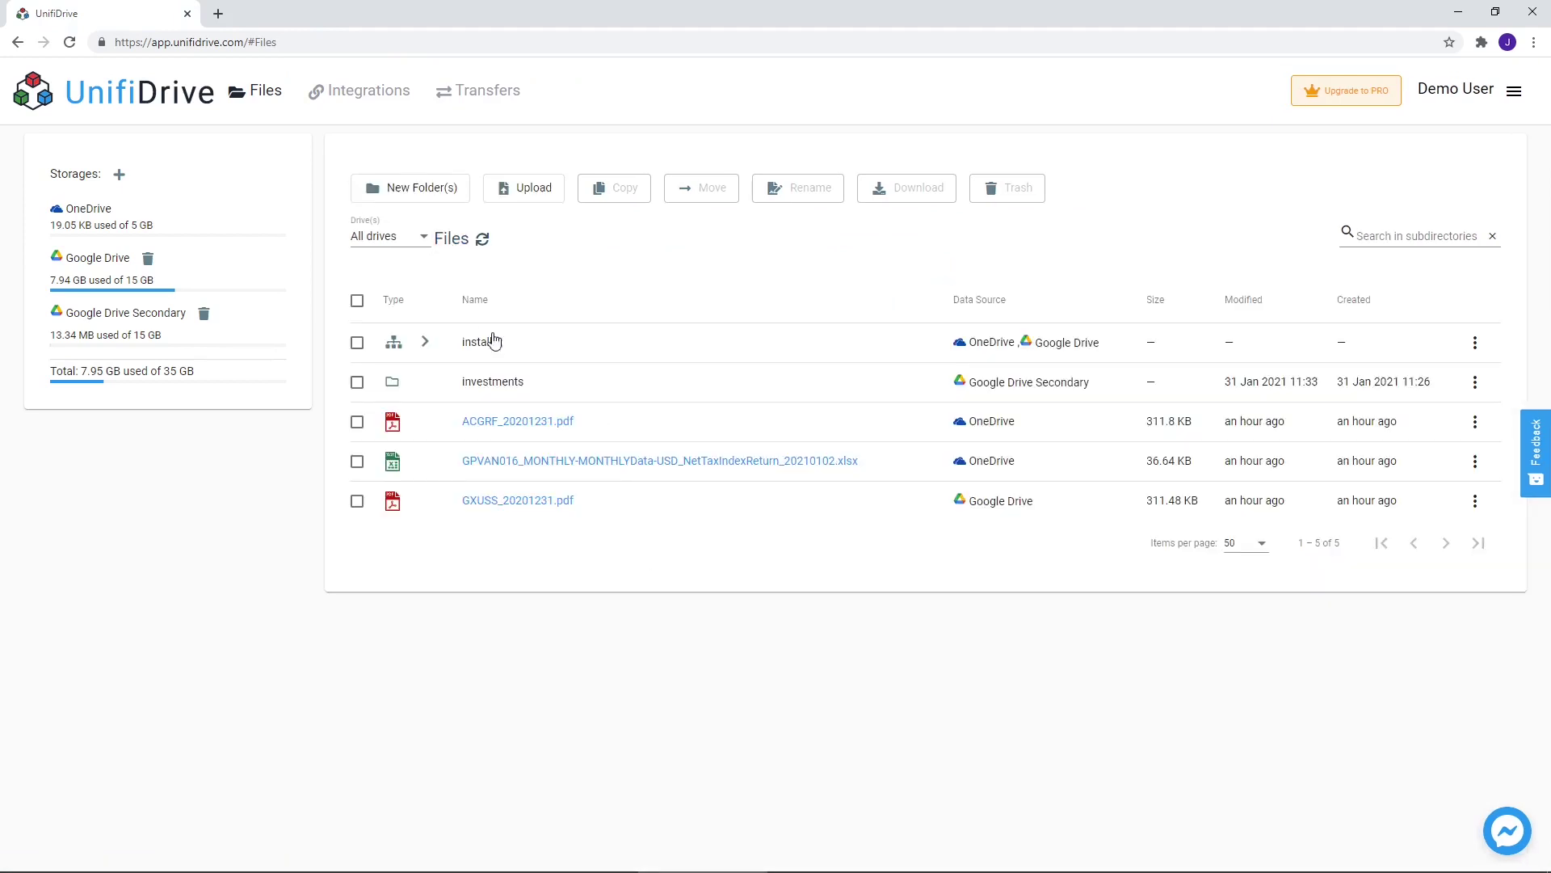
pyautogui.click(426, 345)
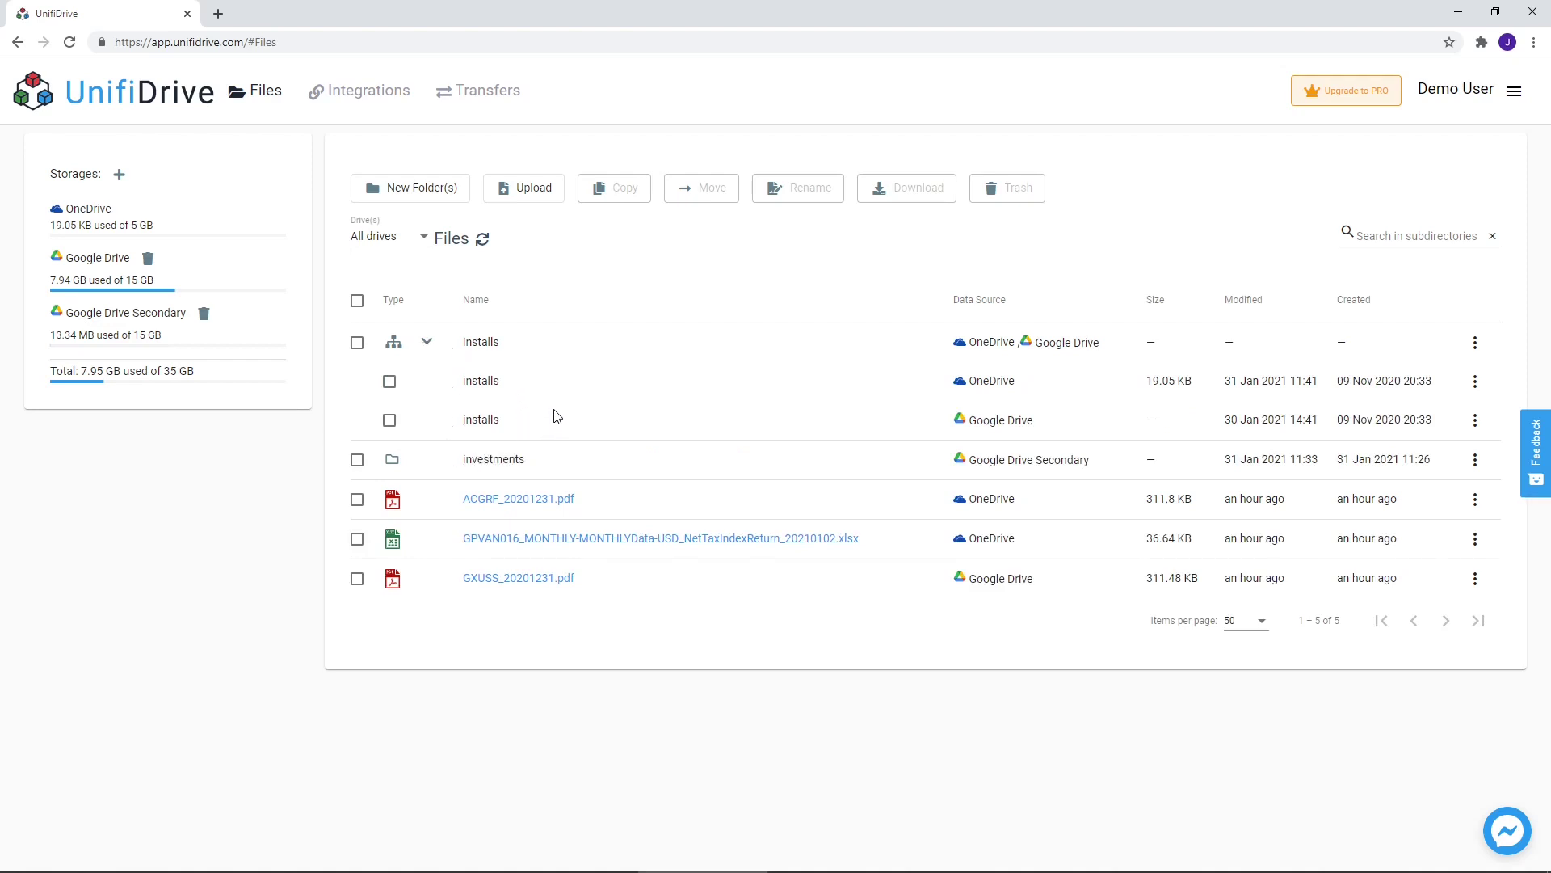
pyautogui.click(477, 344)
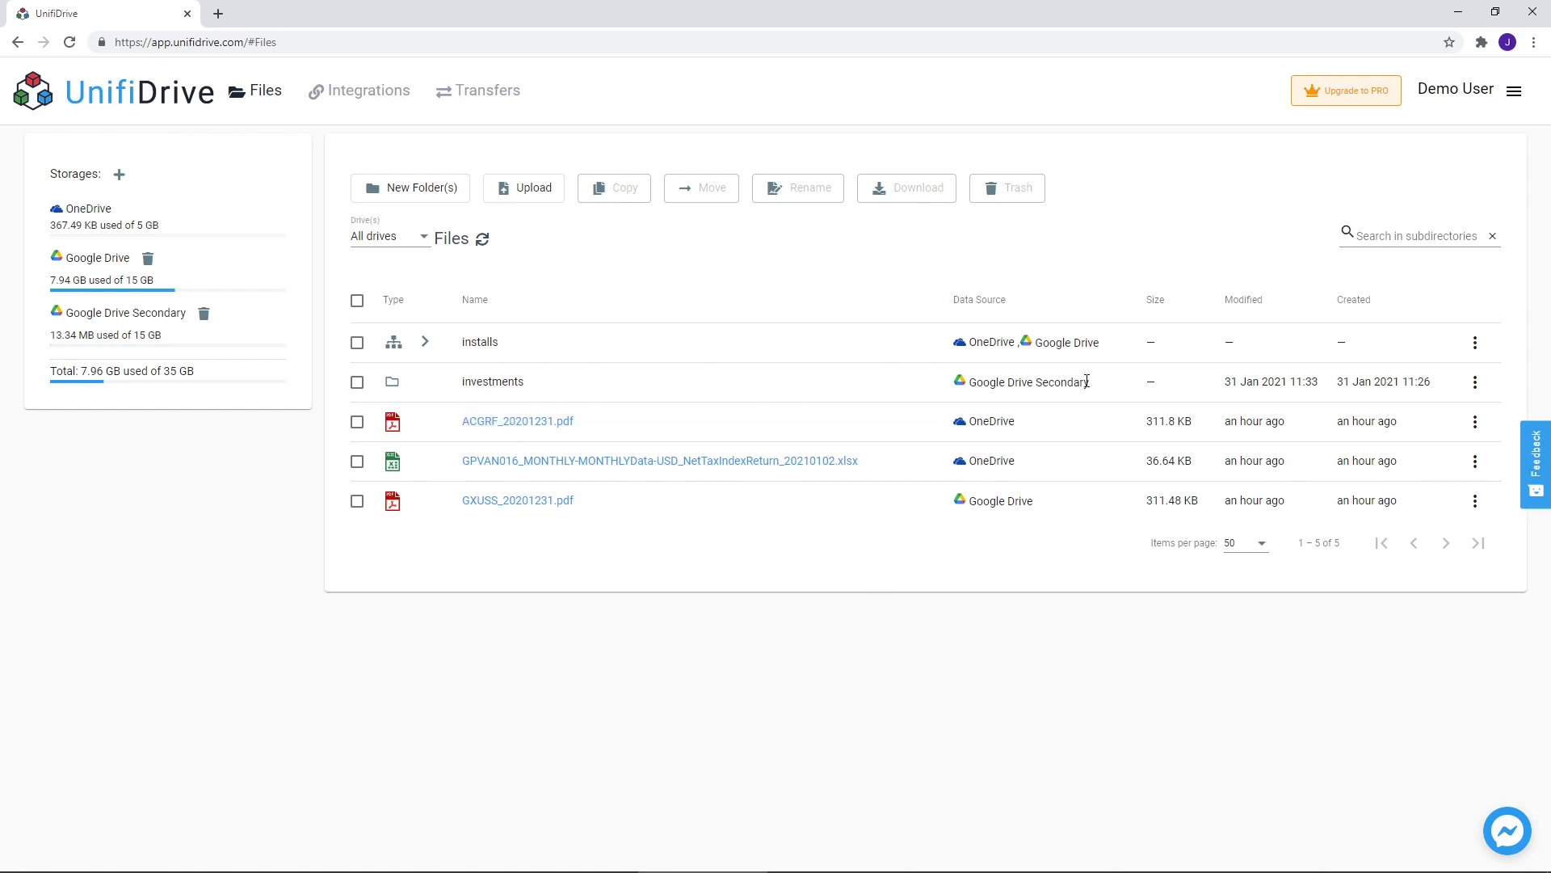
# Create a new folder named investments on the OneDrive drive.
pyautogui.click(401, 187)
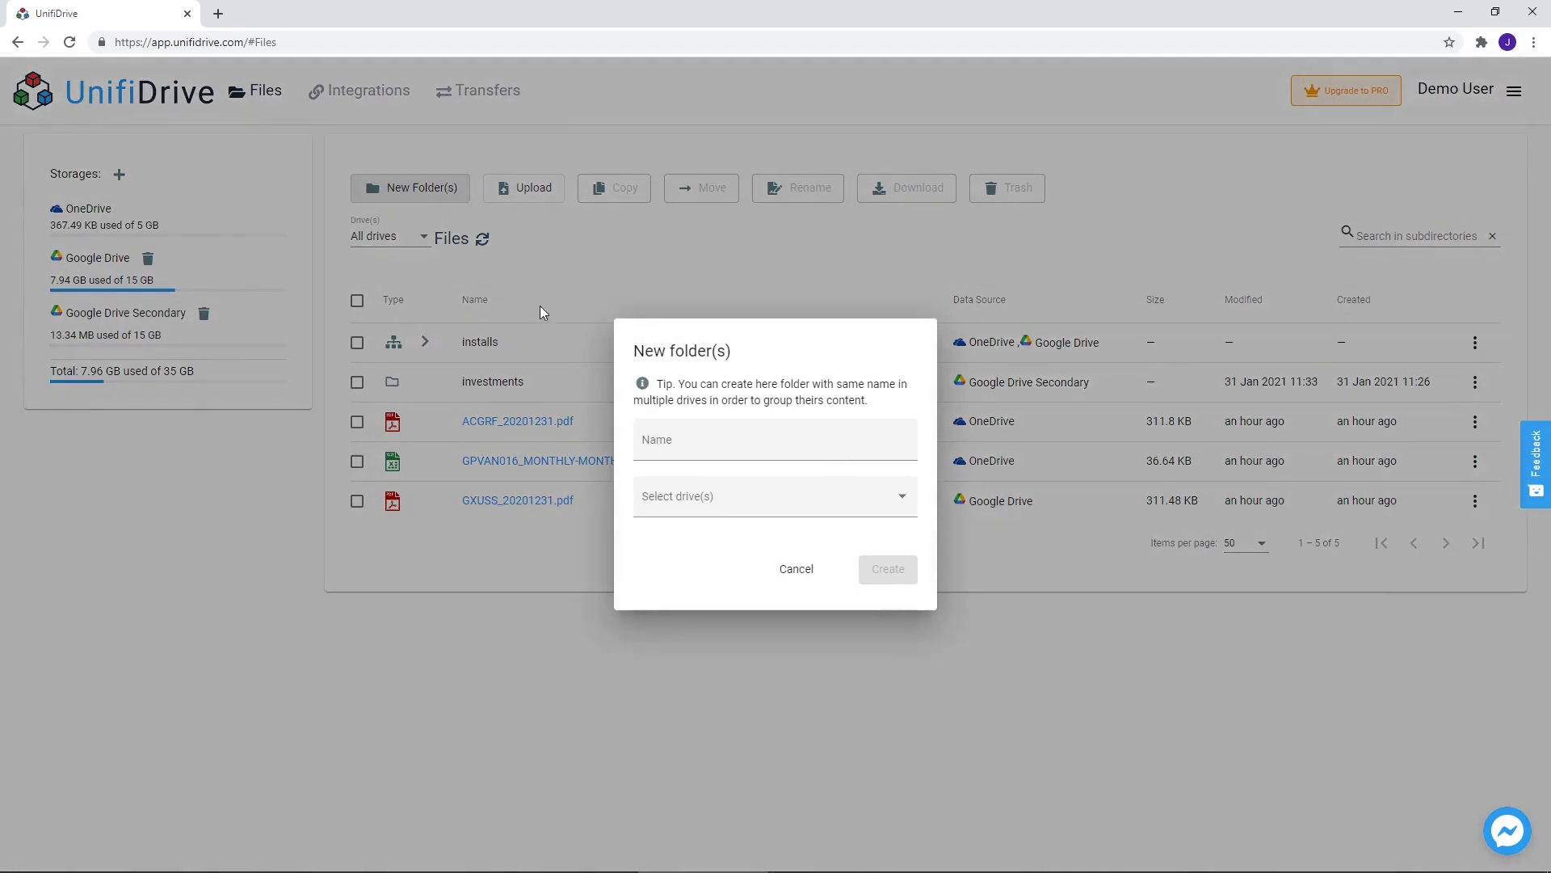
pyautogui.click(710, 444)
pyautogui.write('ment')
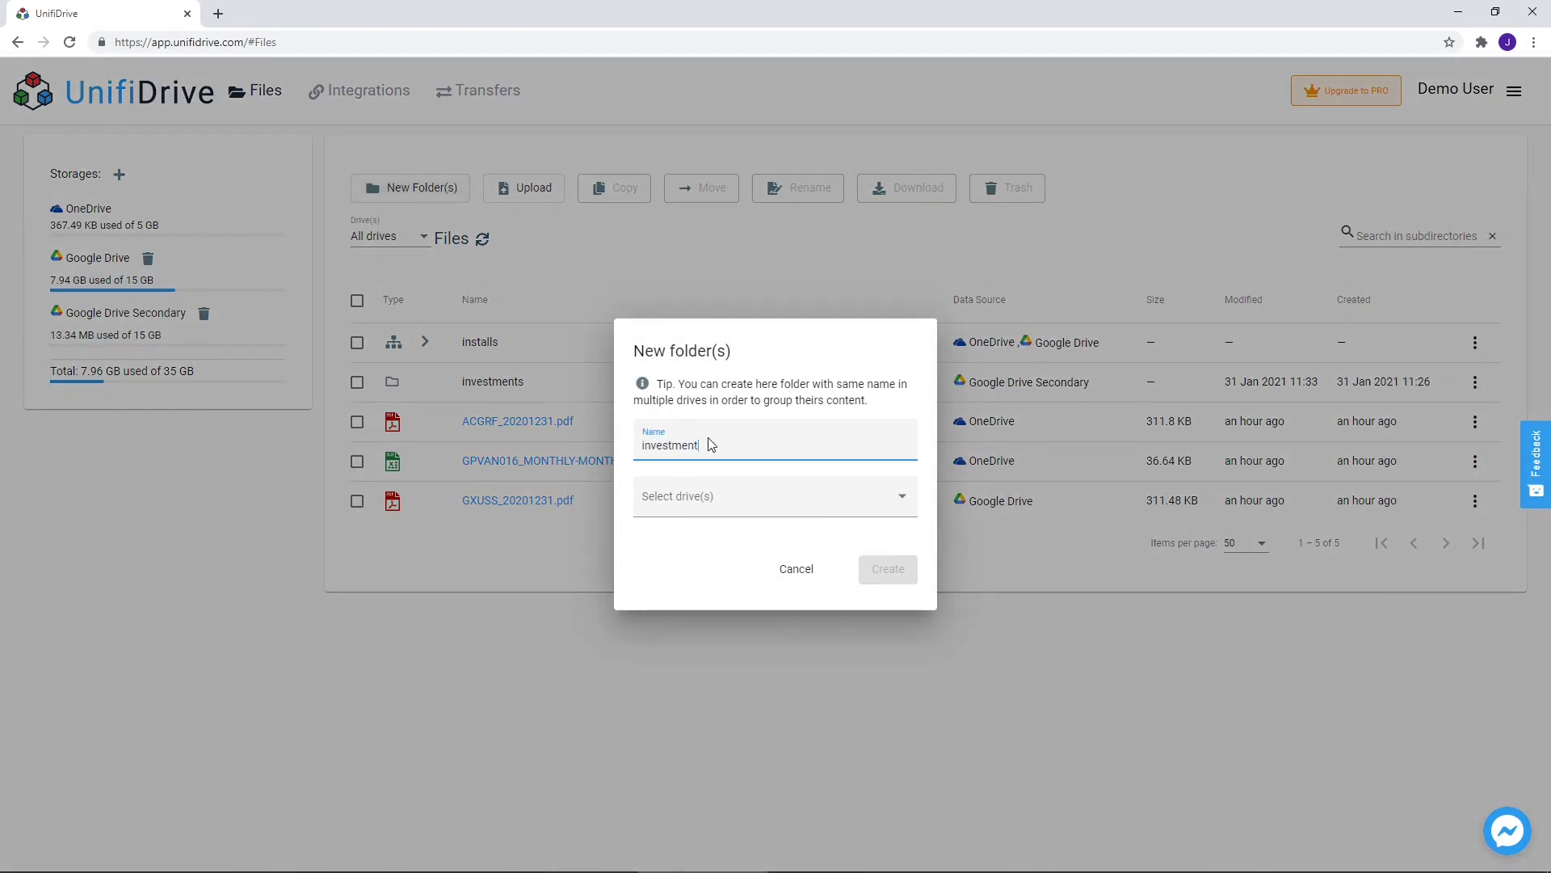
pyautogui.write('s')
pyautogui.click(758, 495)
pyautogui.press('Escape')
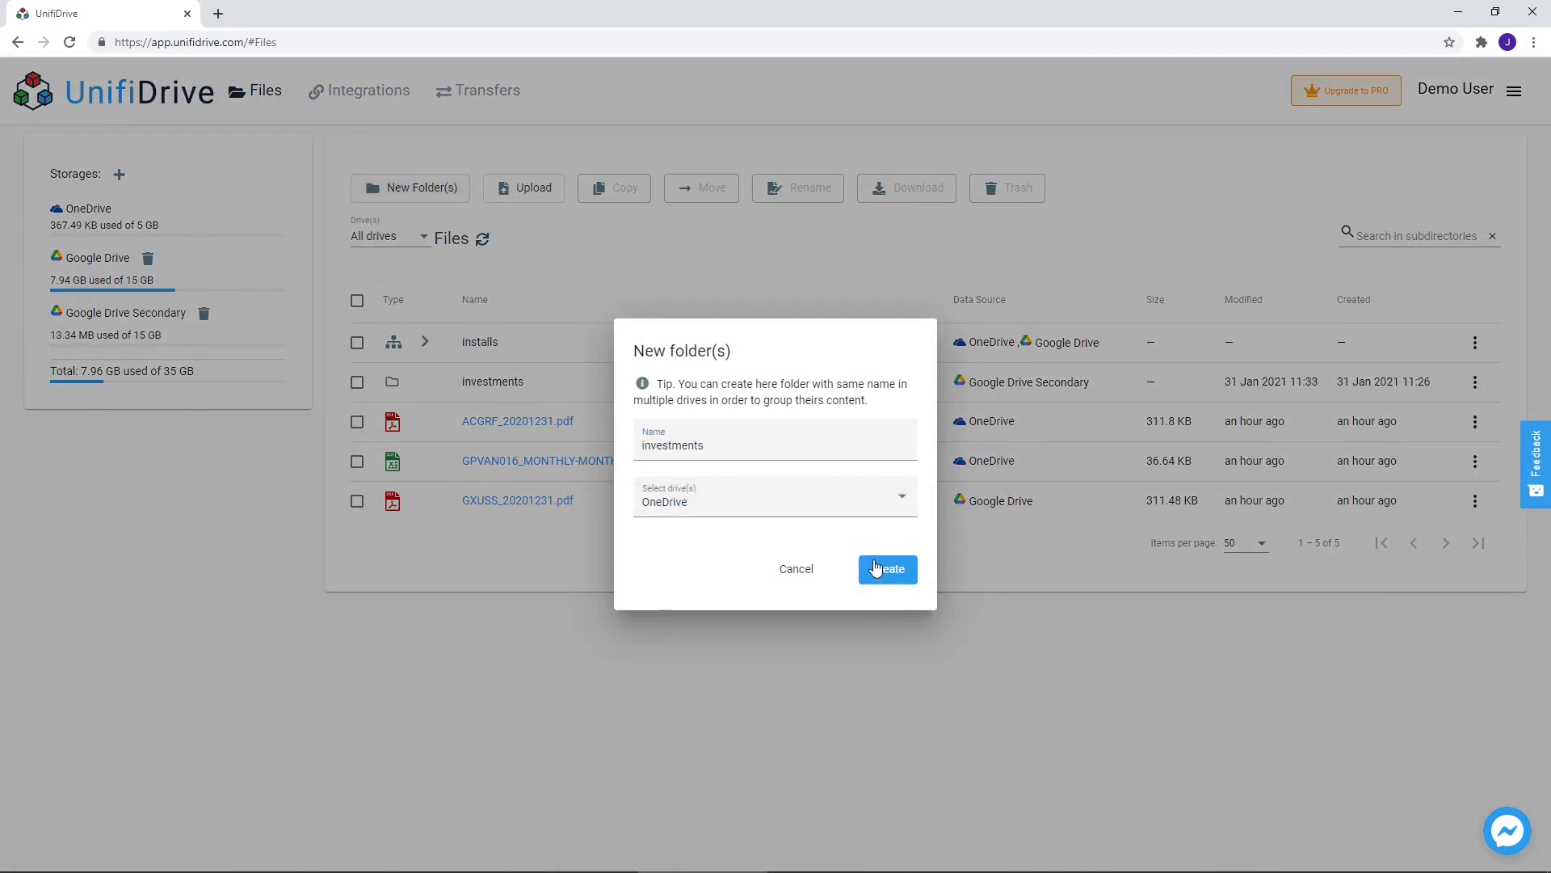
pyautogui.click(887, 568)
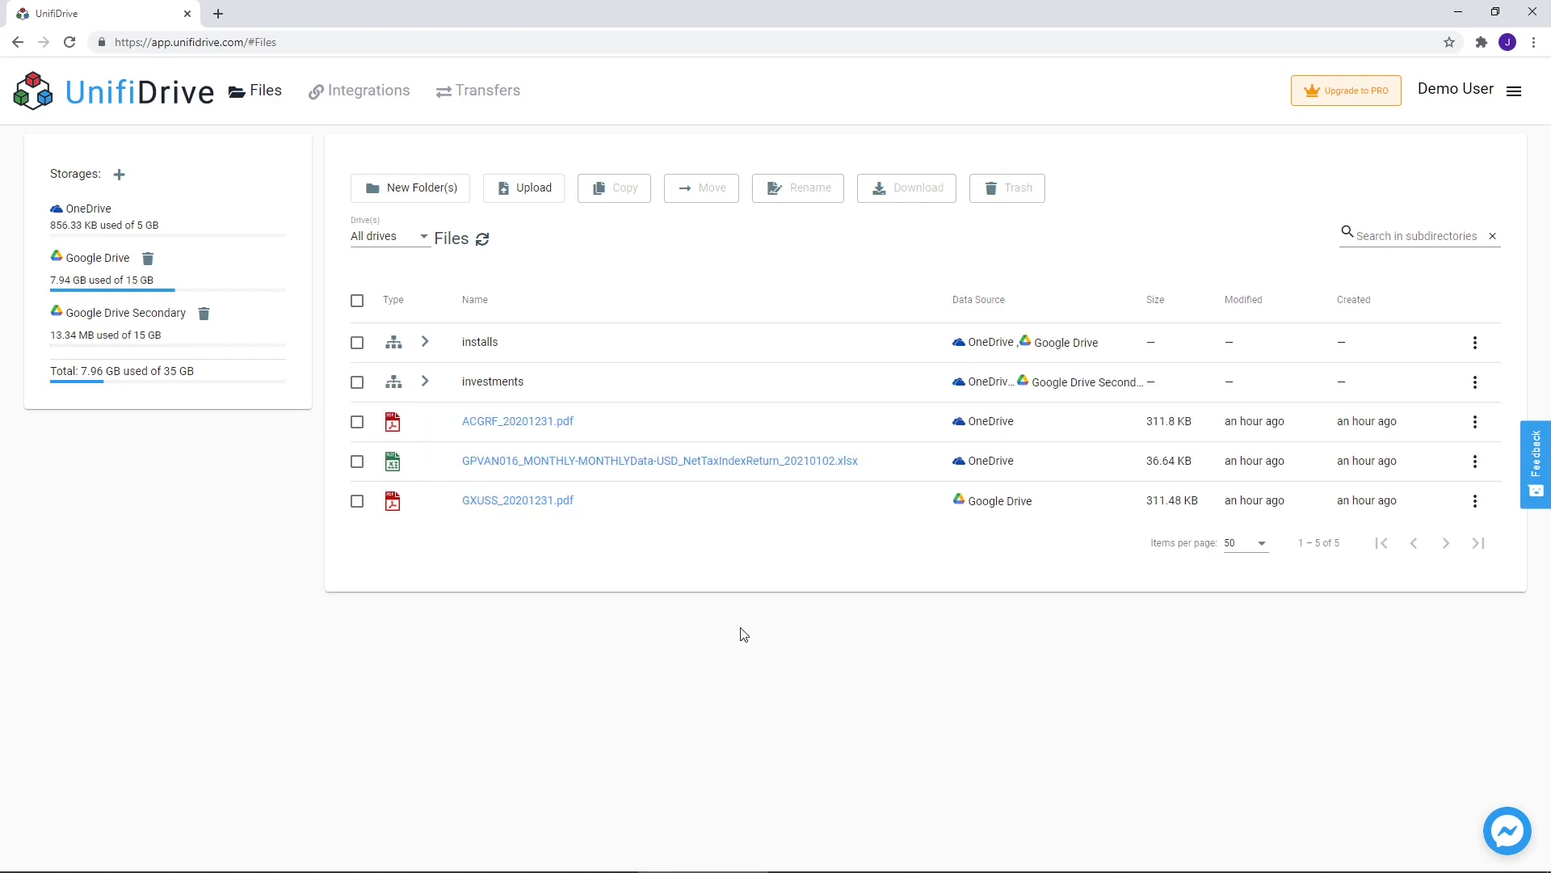
# Open investments and upload the healthscience and iShares ESG fact sheet PDFs to OneDrive.
pyautogui.click(504, 381)
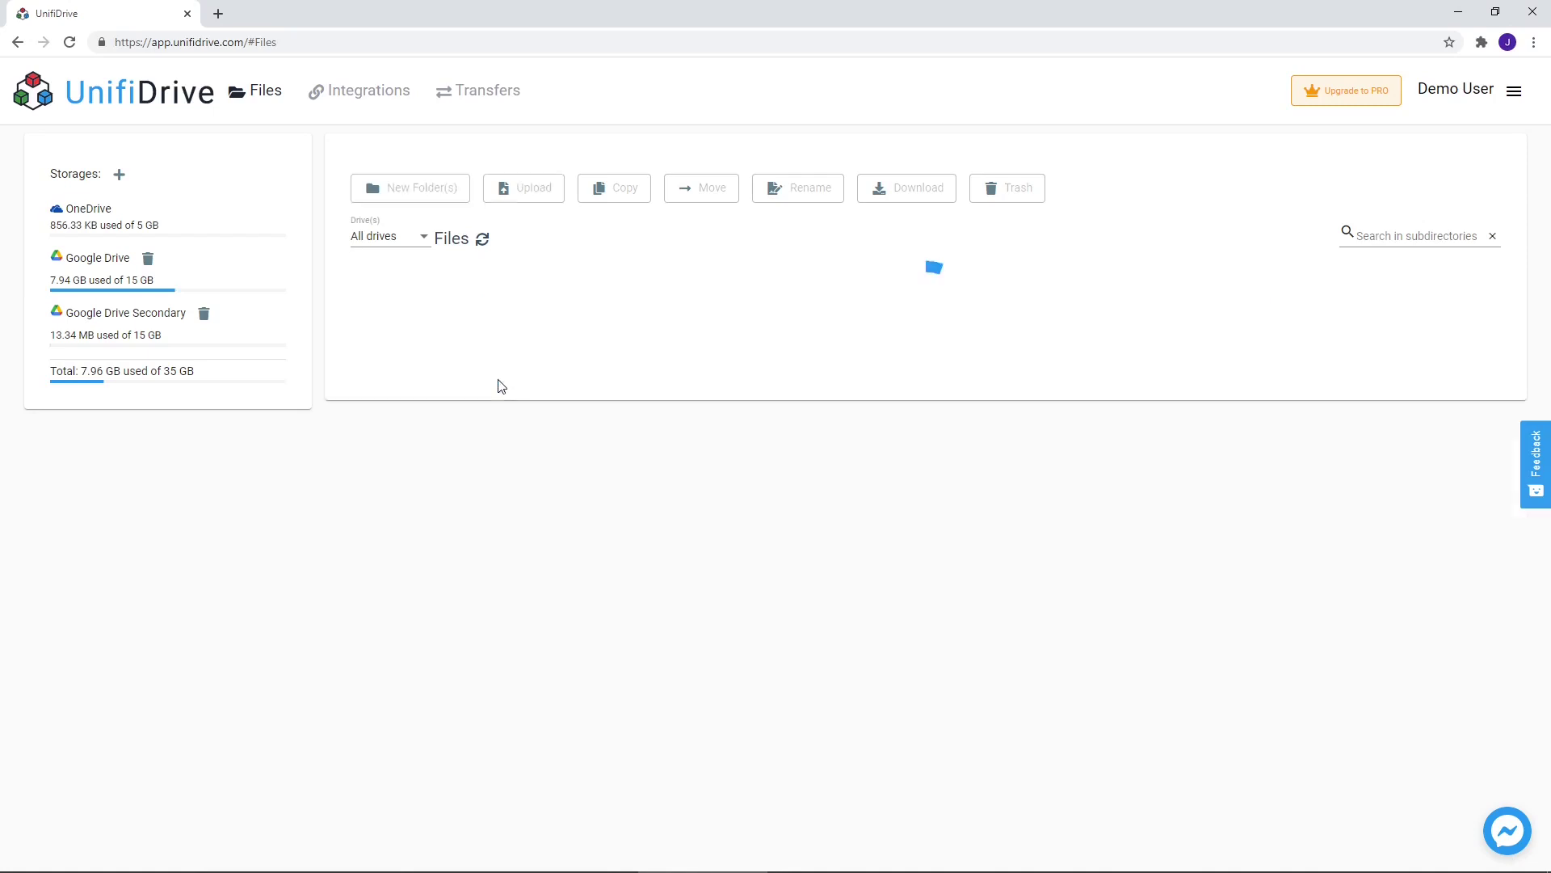
pyautogui.click(528, 191)
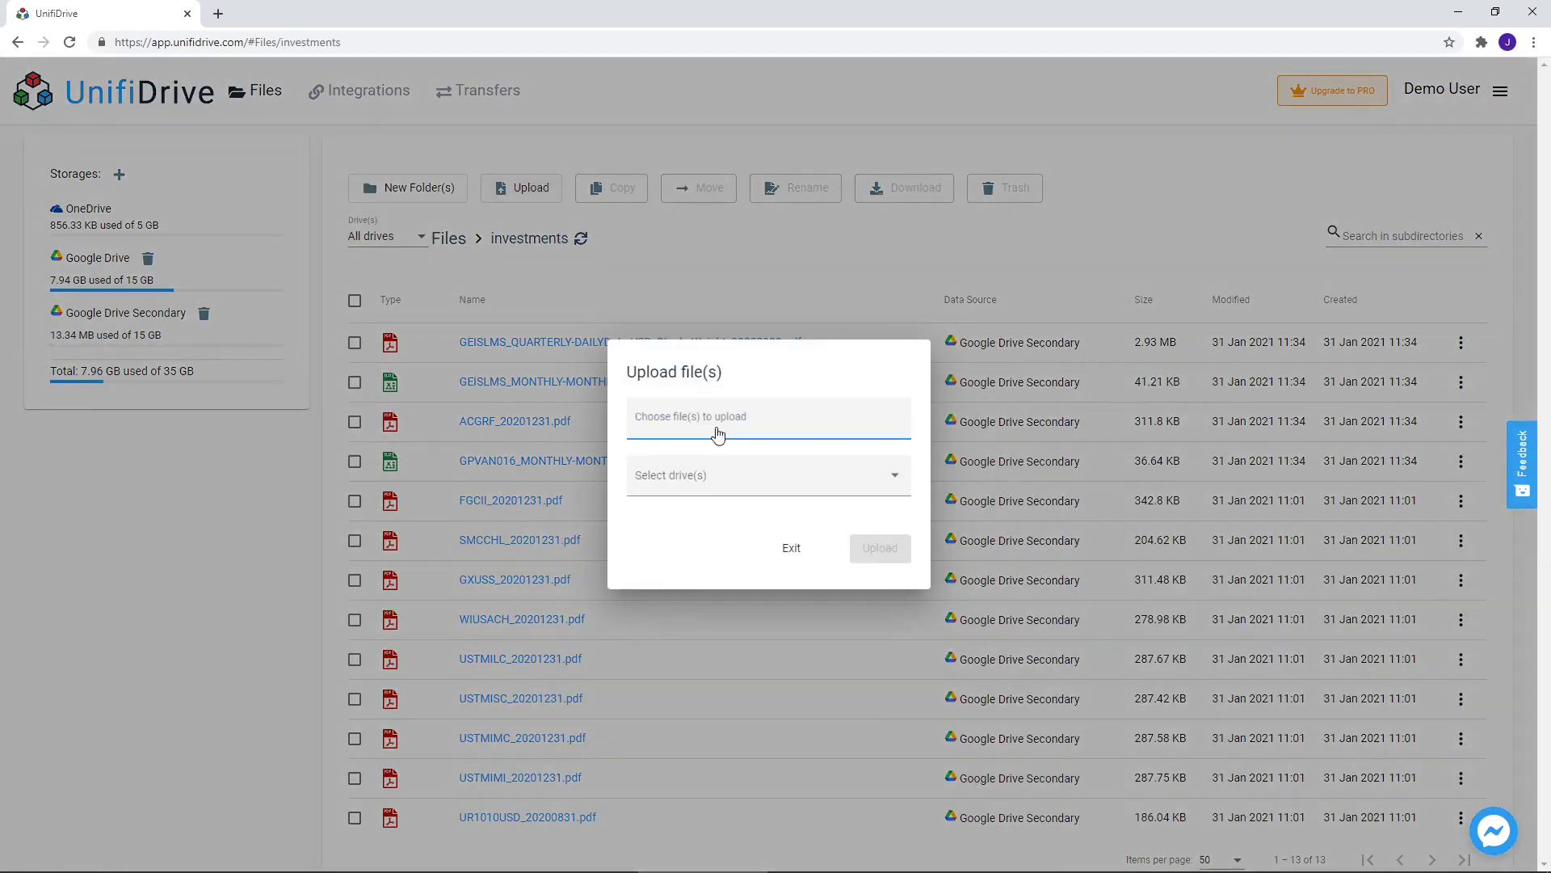
pyautogui.click(722, 421)
pyautogui.moveTo(742, 407); pyautogui.dragTo(801, 434)
pyautogui.click(1129, 775)
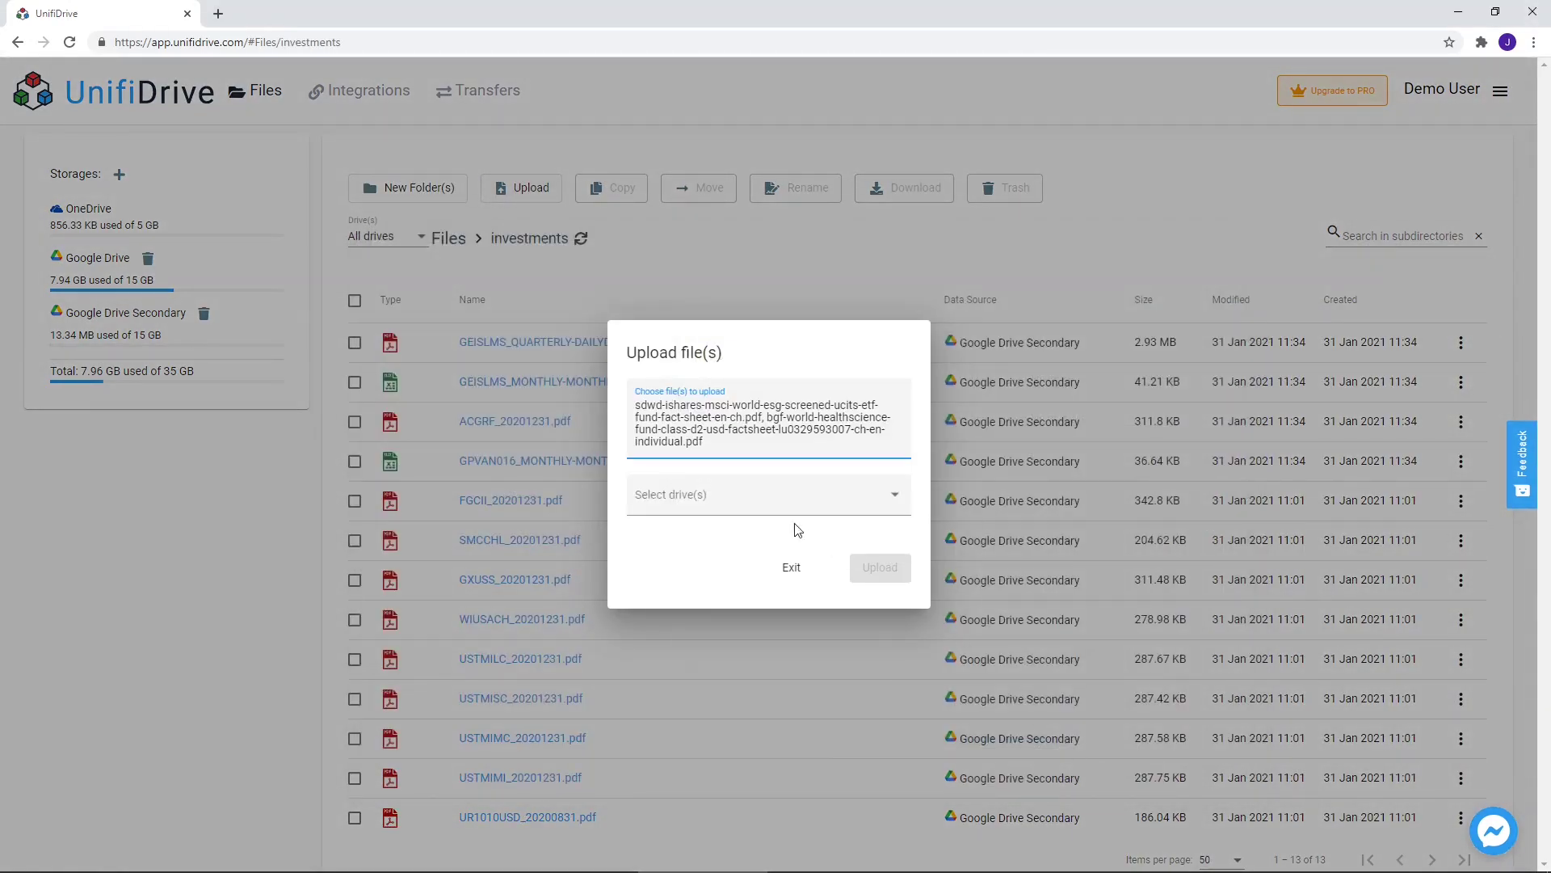
pyautogui.click(782, 507)
pyautogui.click(736, 504)
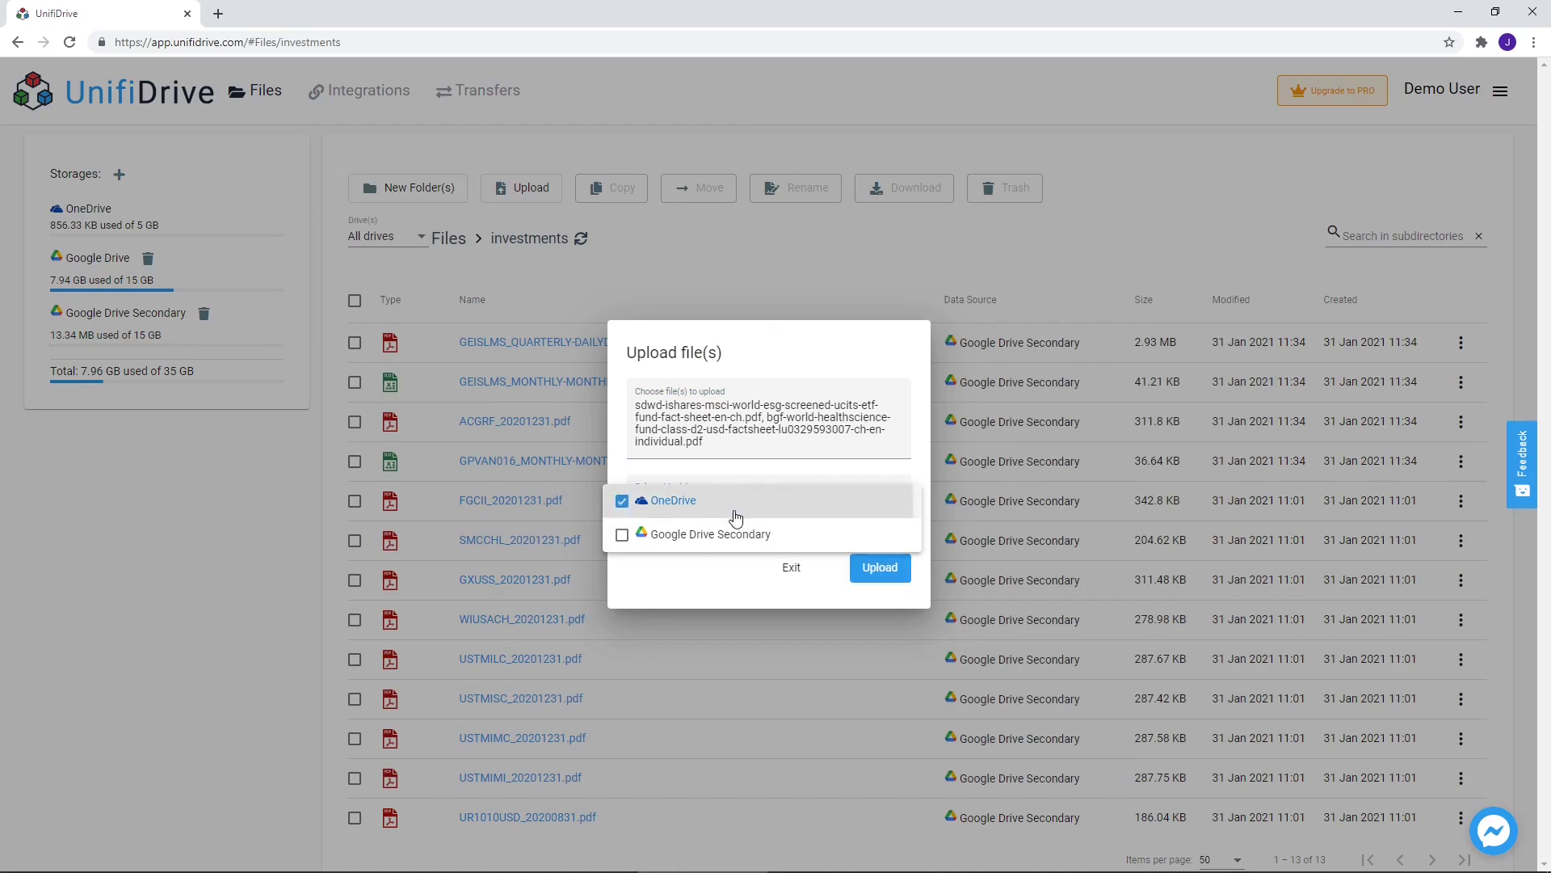
pyautogui.click(901, 573)
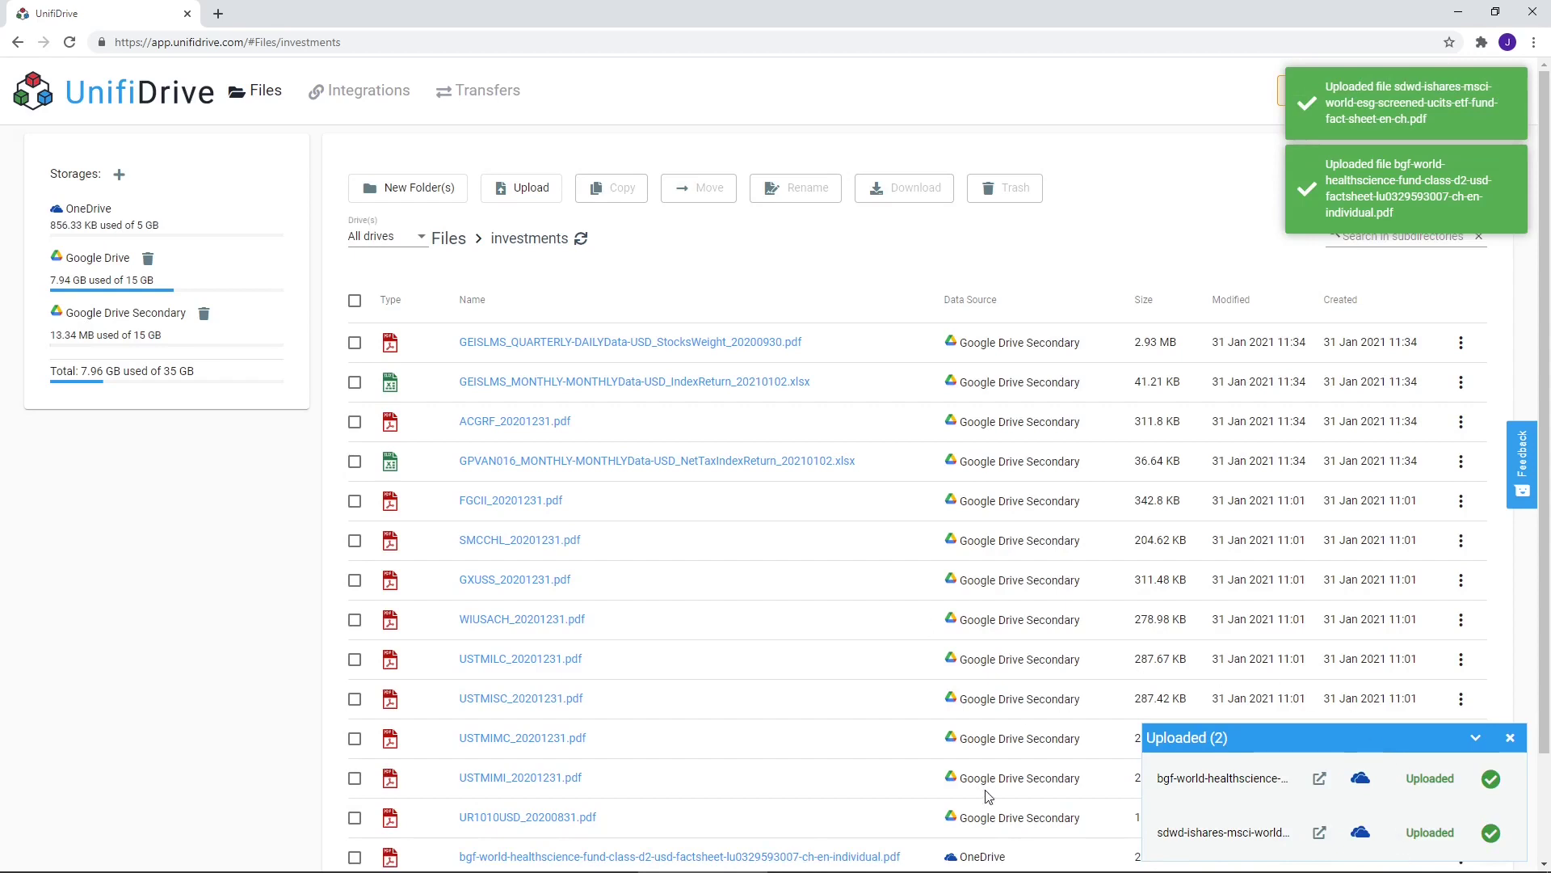
pyautogui.scroll(-2, 991, 795)
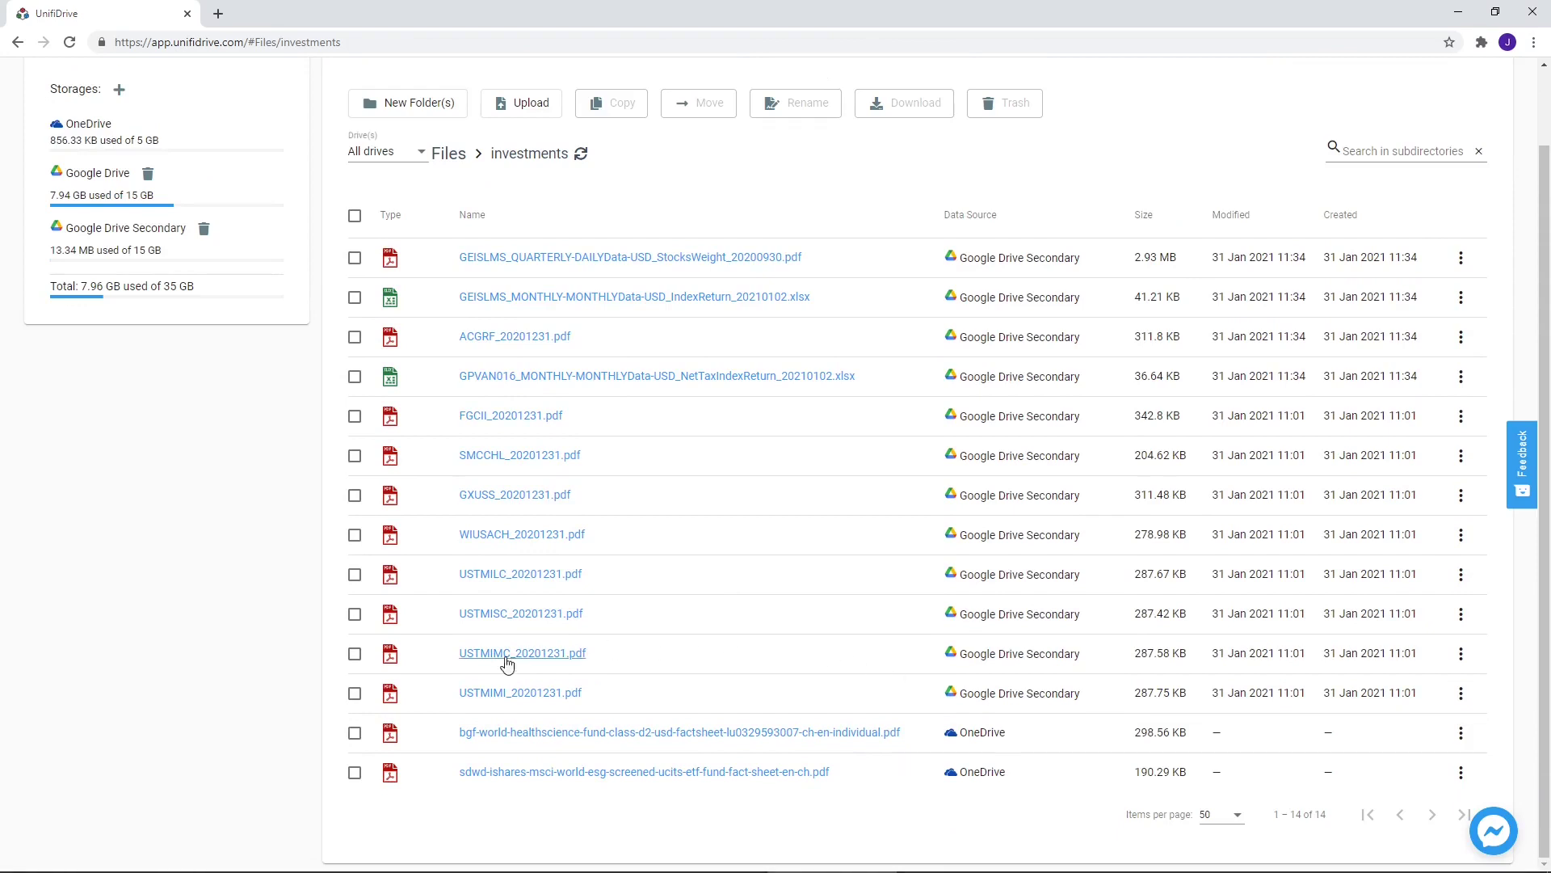
# Download USTMIMC, USTMIMI and the healthscience and iShares ESG fact sheets as a zip.
pyautogui.click(354, 653)
pyautogui.click(355, 691)
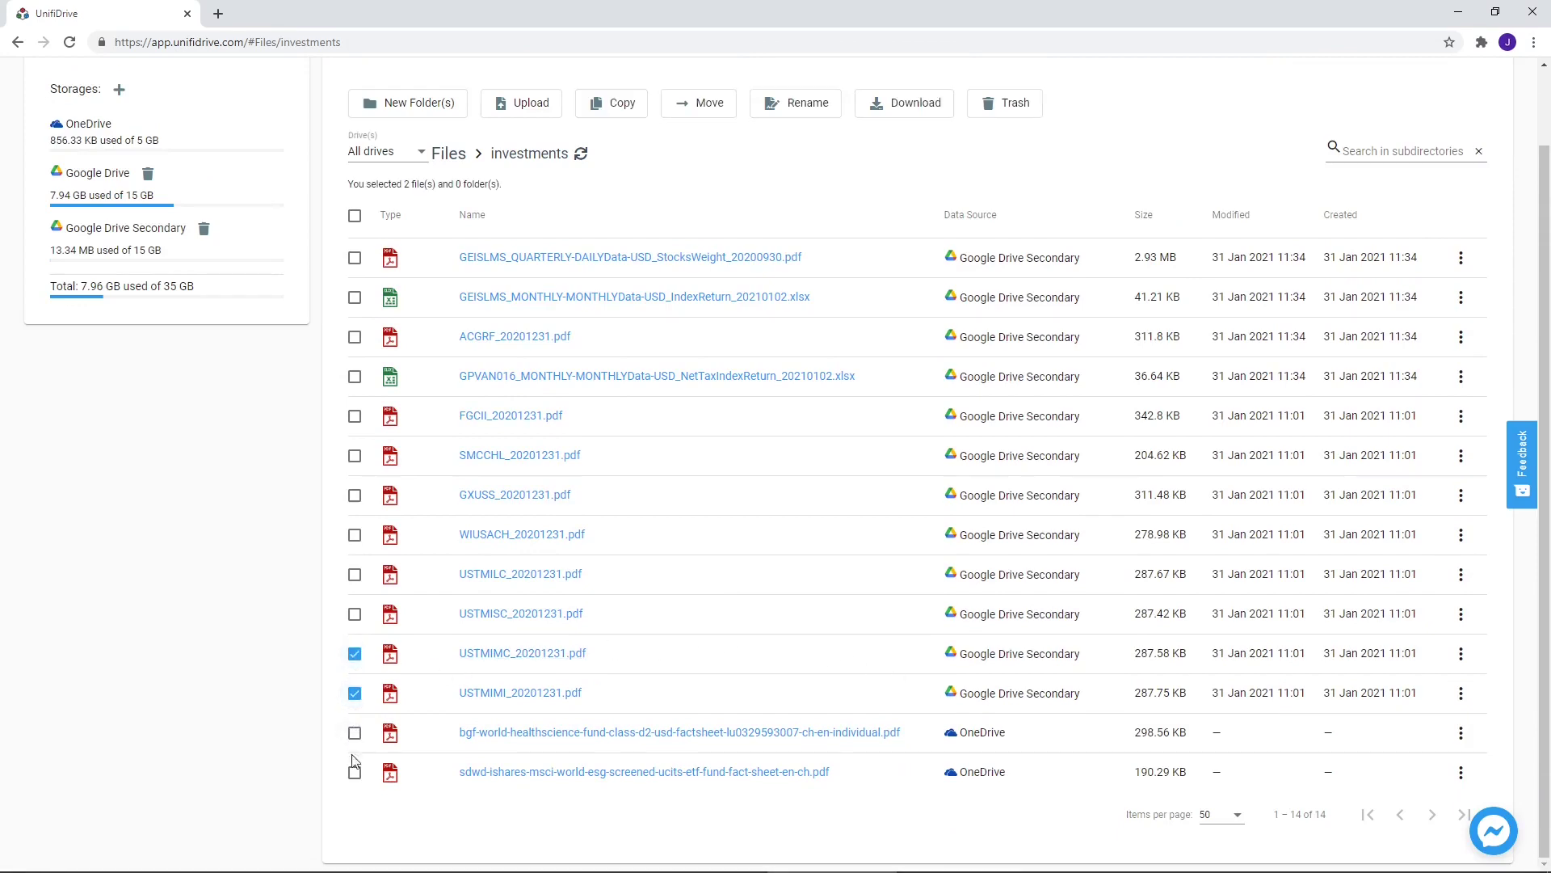
pyautogui.click(354, 772)
pyautogui.click(354, 732)
pyautogui.click(913, 118)
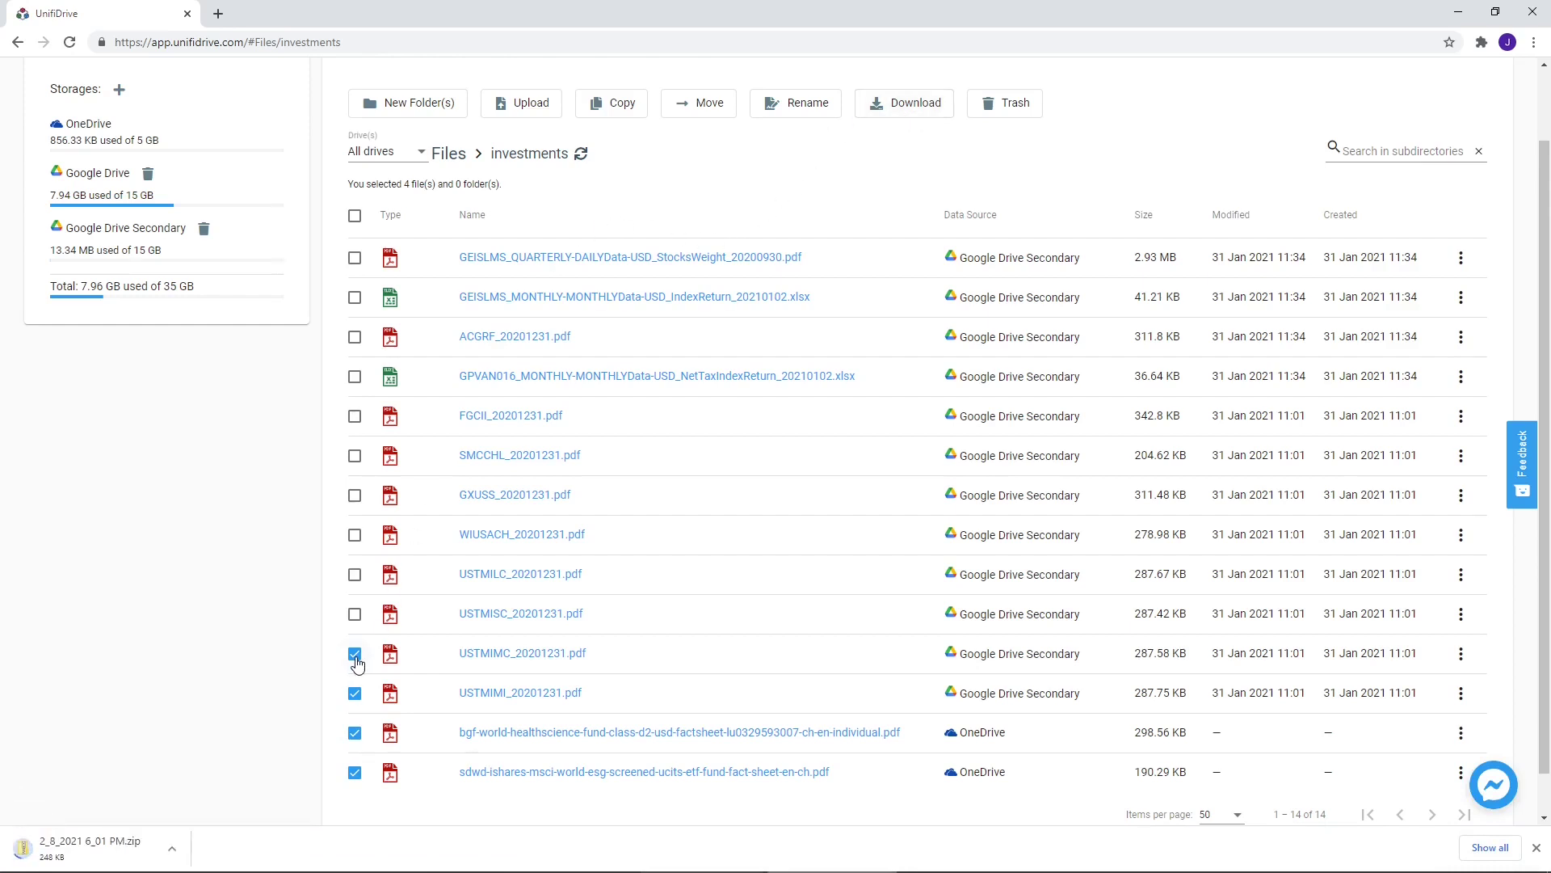
# Rename the iShares ESG fact sheet on OneDrive to file.pdf.
pyautogui.click(355, 731)
pyautogui.click(356, 692)
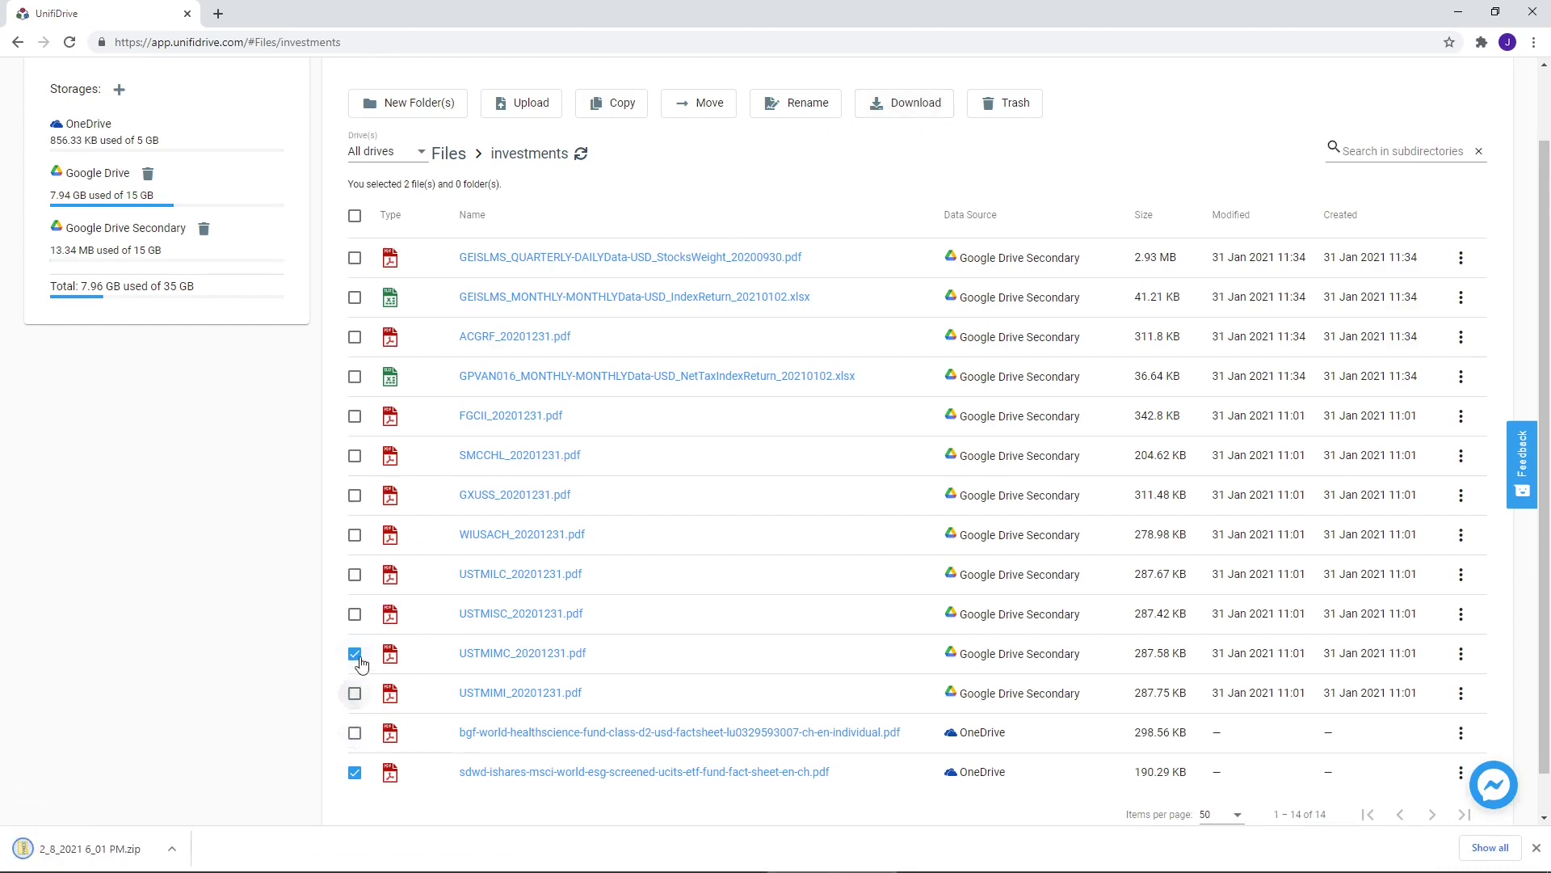
pyautogui.click(355, 654)
pyautogui.click(818, 107)
pyautogui.click(745, 447)
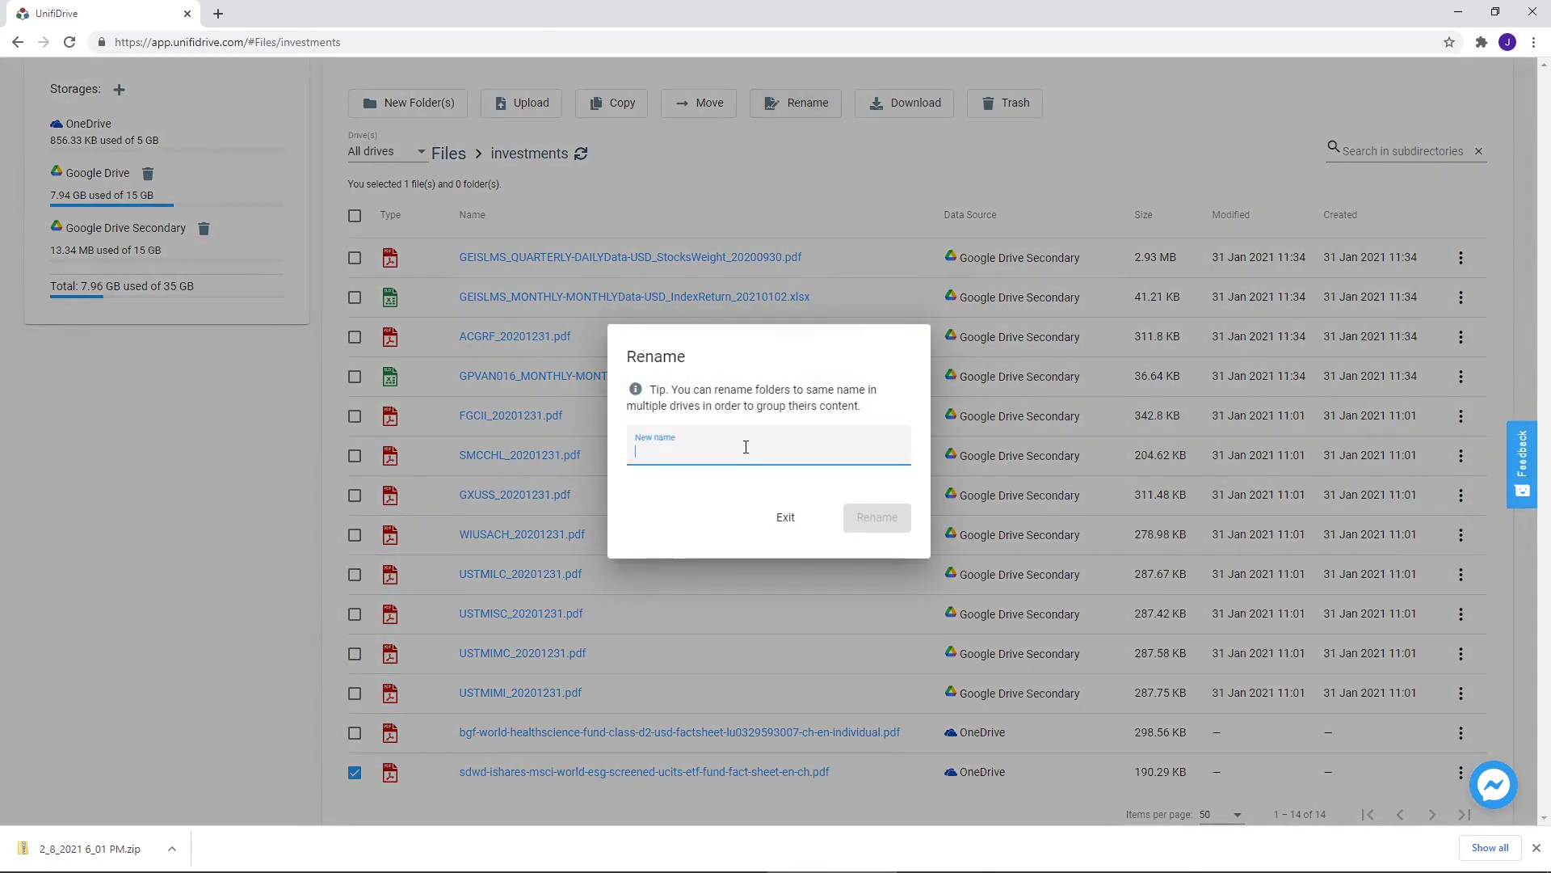
pyautogui.write('file.pdf')
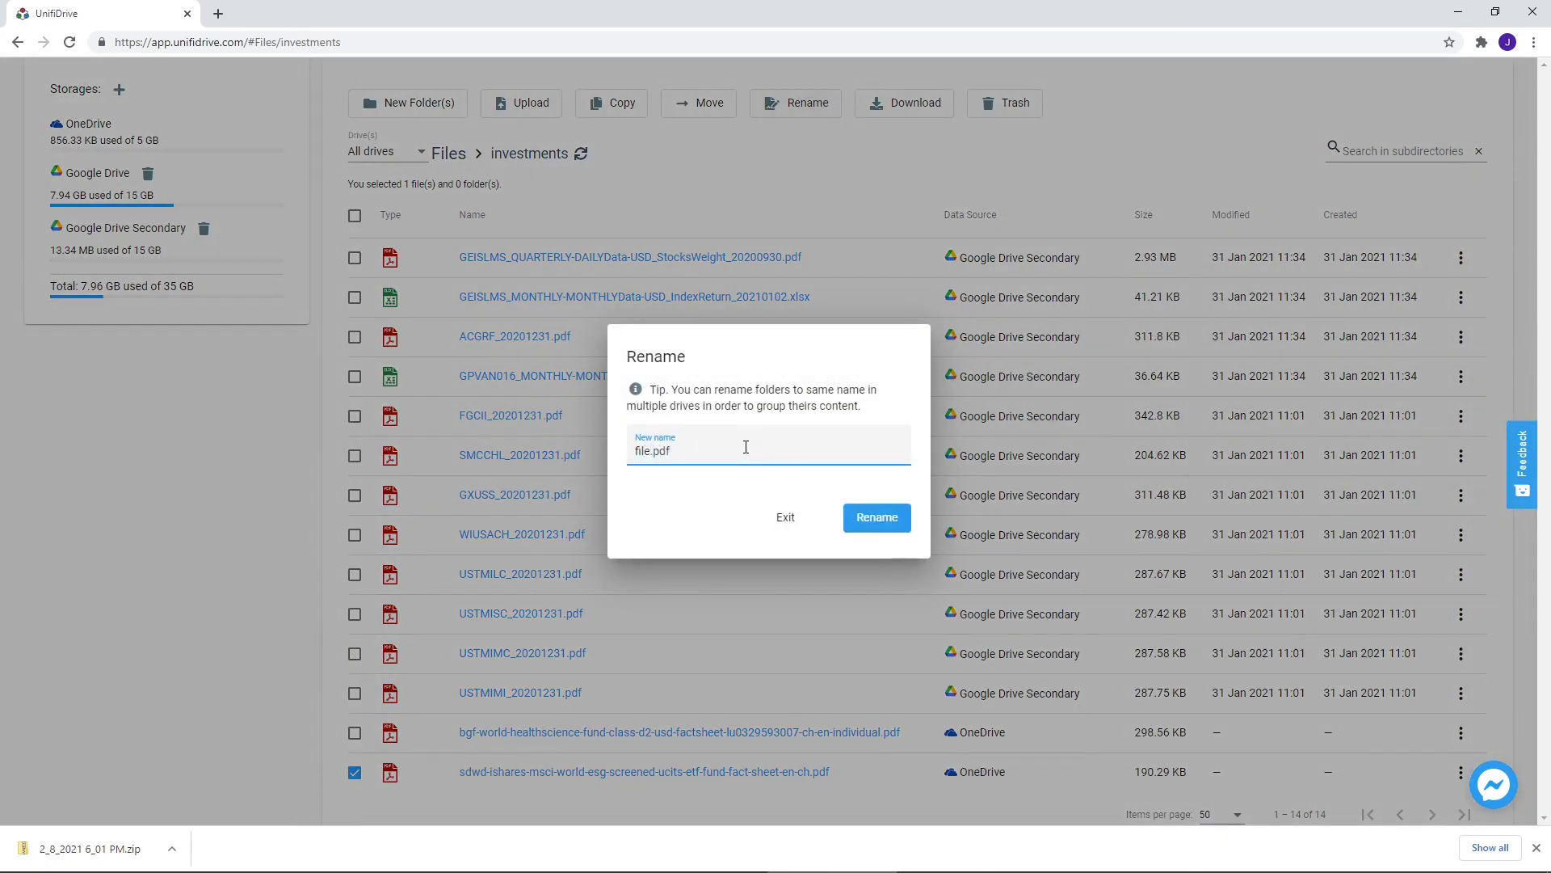
pyautogui.click(876, 517)
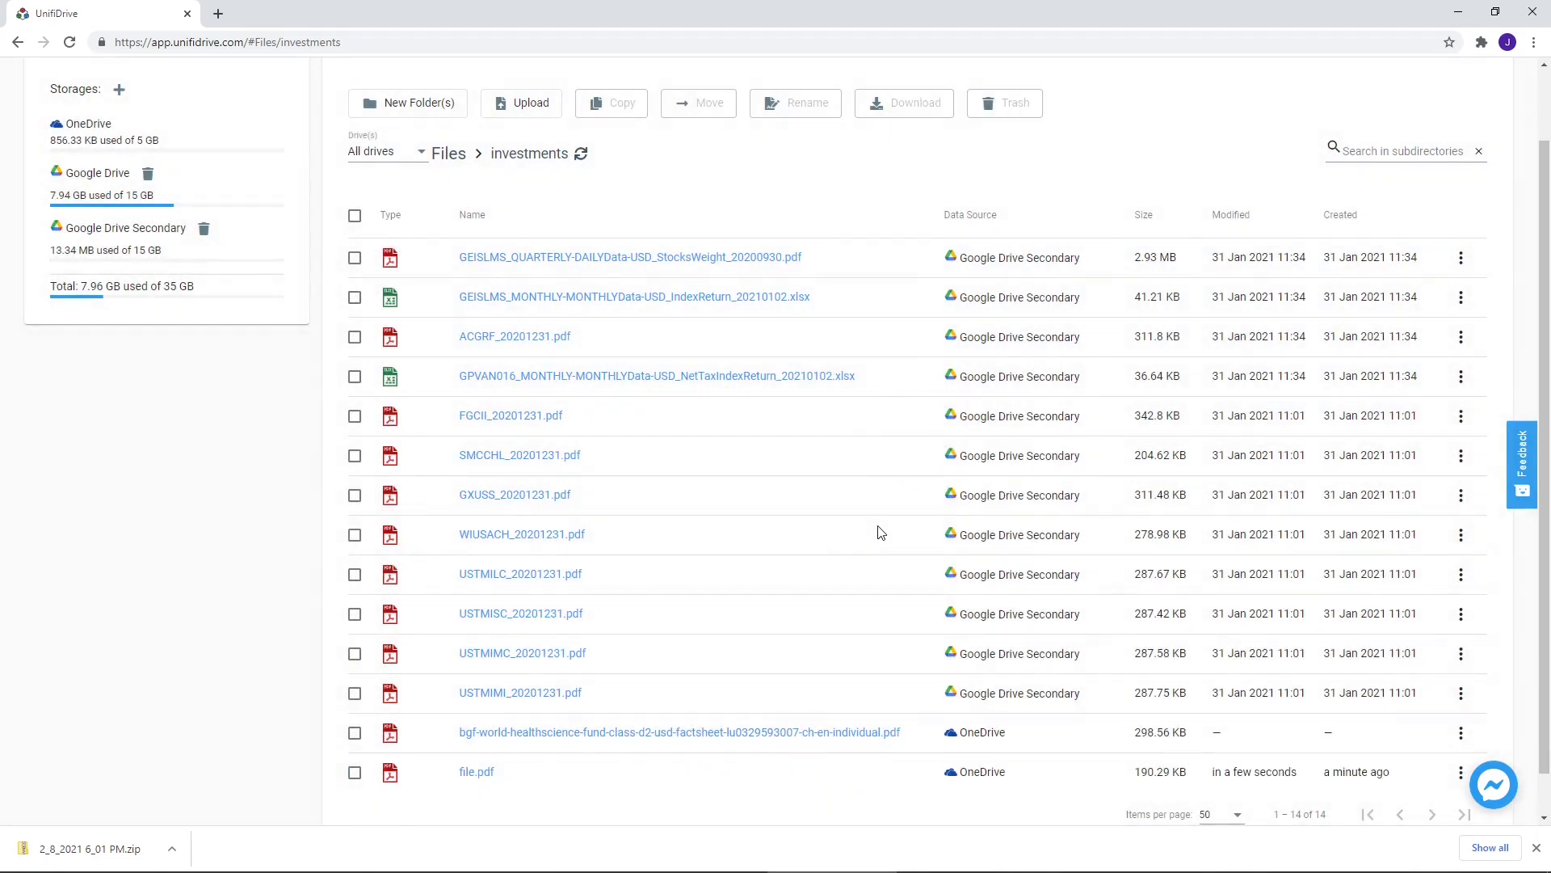
pyautogui.scroll(-2, 880, 534)
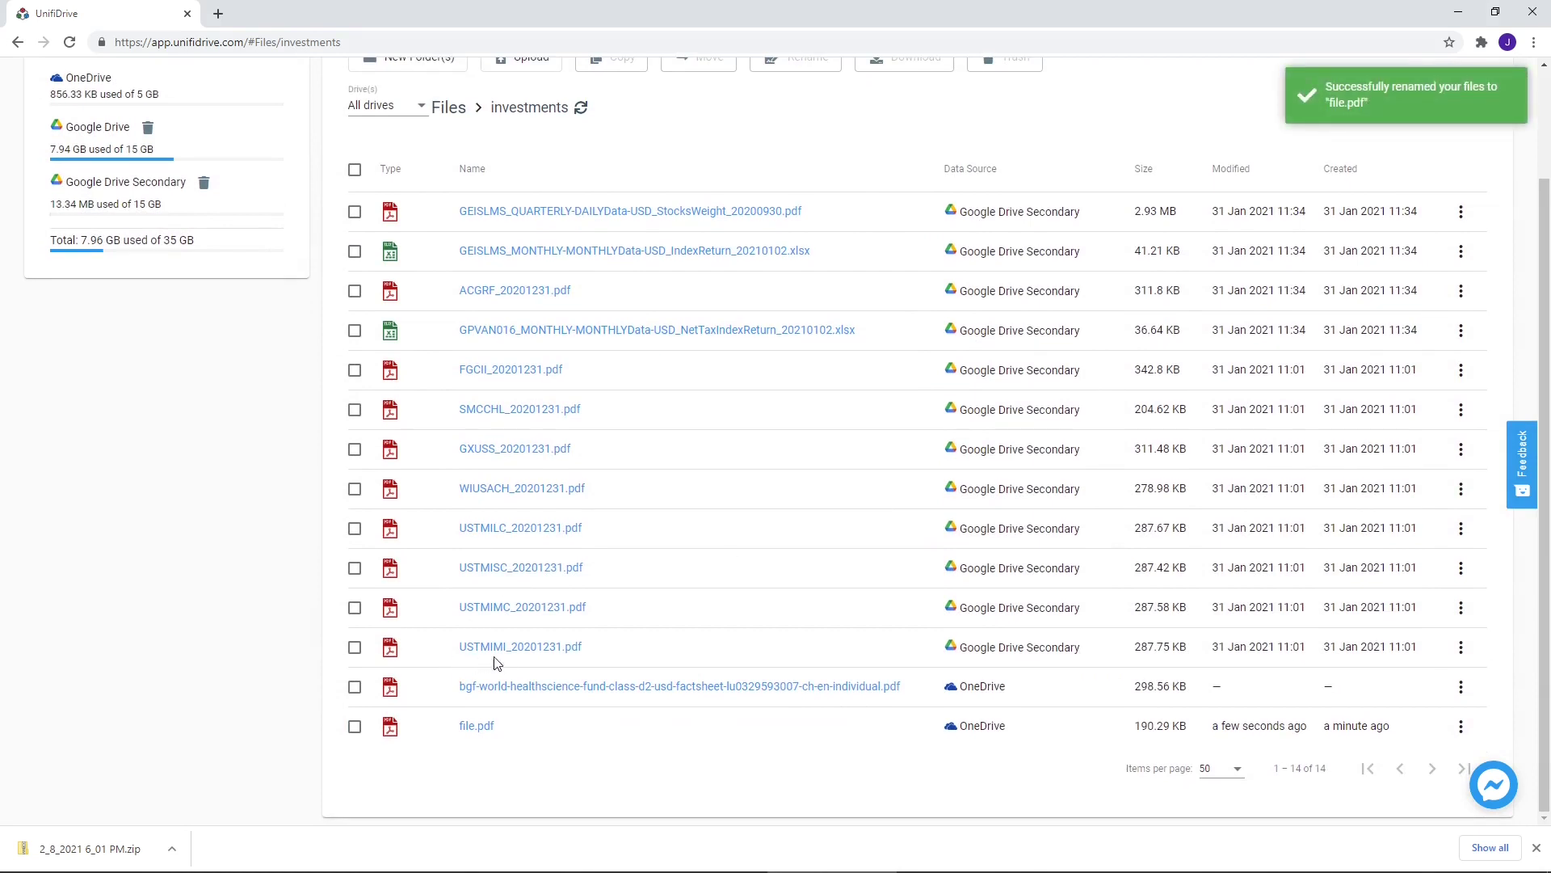
# Trash all 13 investments files except the GEISLMS monthly spreadsheet, then open the Feedback panel.
pyautogui.click(354, 727)
pyautogui.click(355, 646)
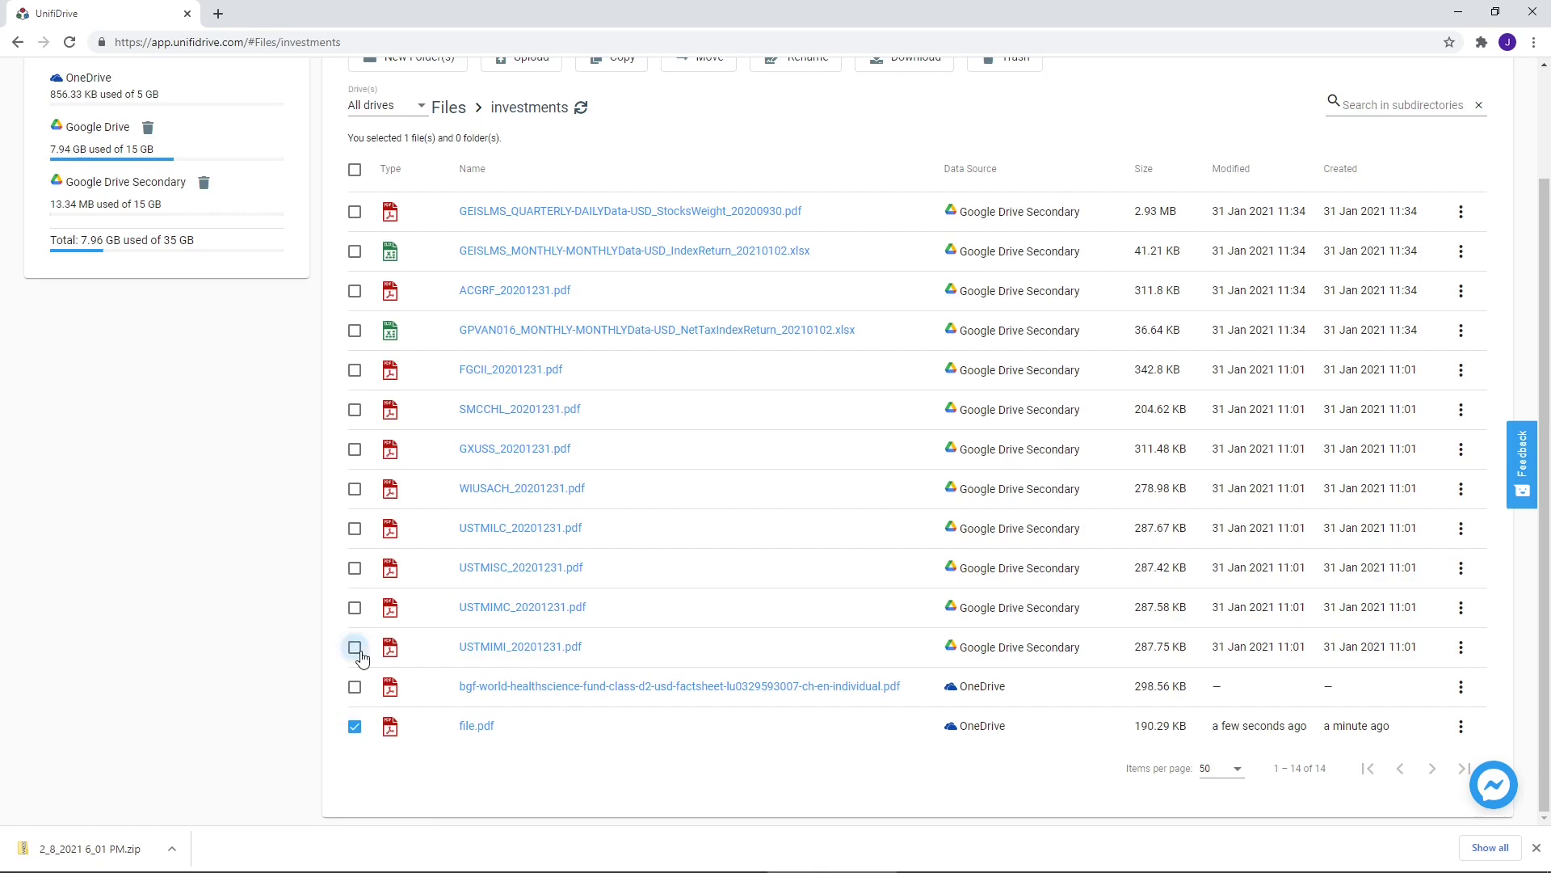
pyautogui.click(355, 608)
pyautogui.click(355, 568)
pyautogui.click(355, 171)
pyautogui.click(355, 252)
pyautogui.scroll(1, 436, 345)
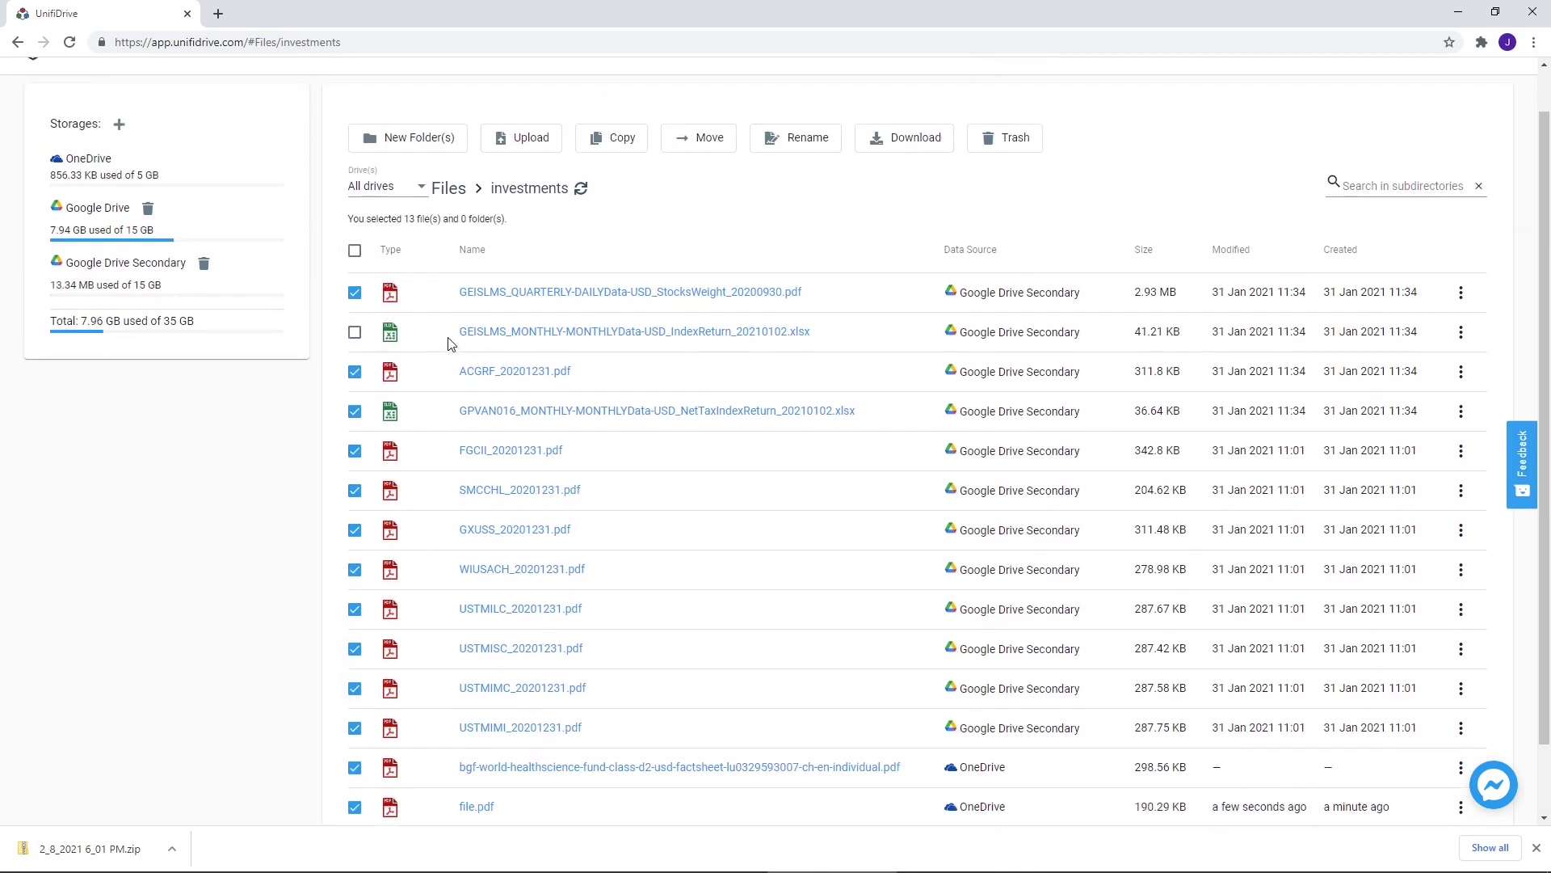
pyautogui.click(1007, 140)
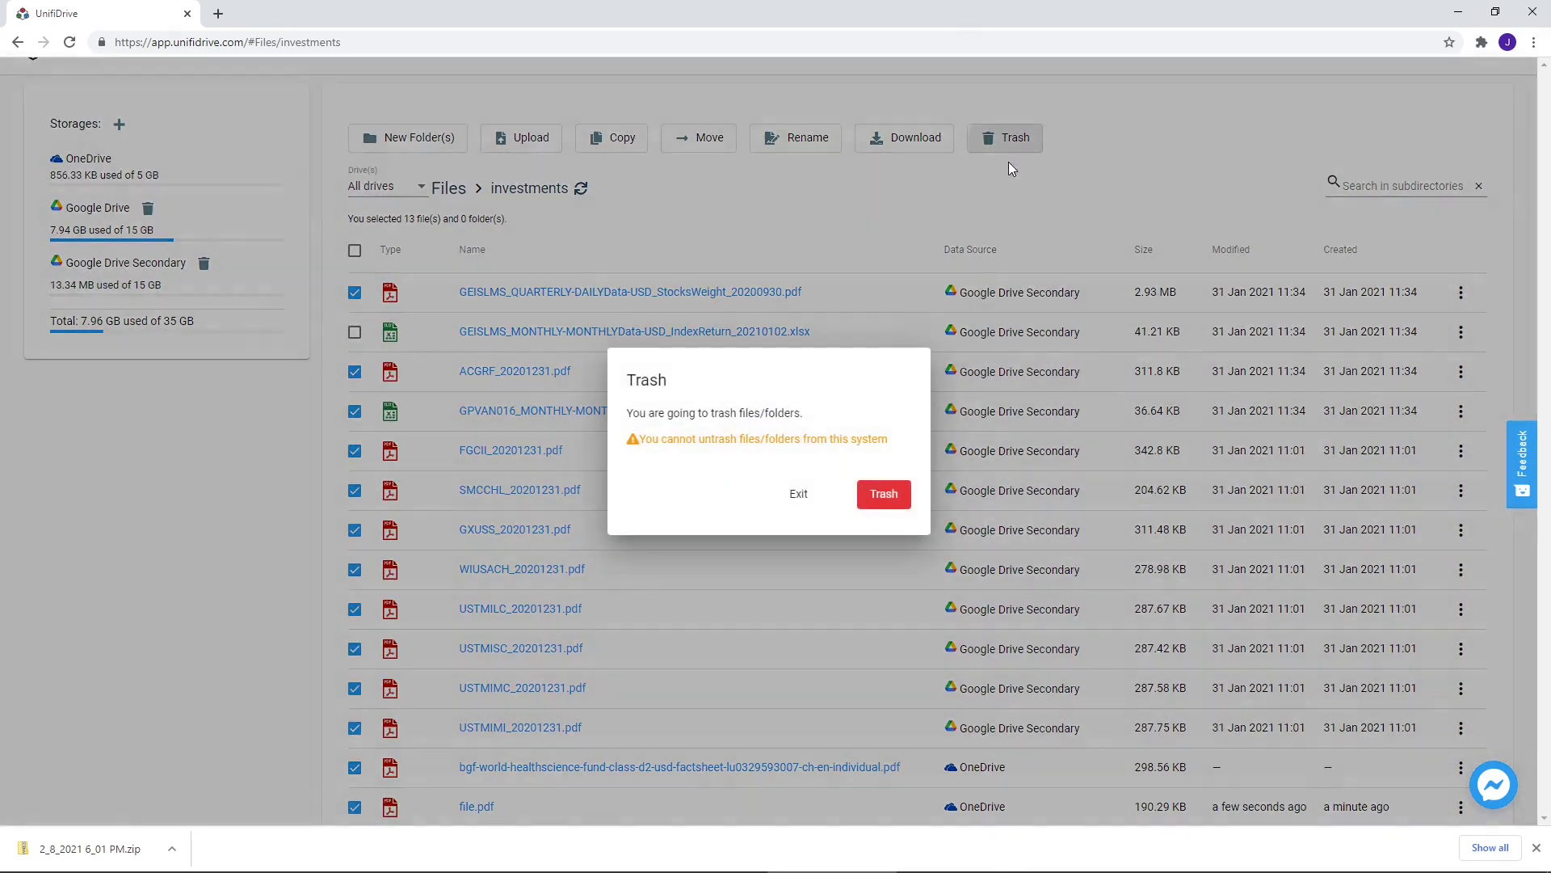
pyautogui.click(876, 493)
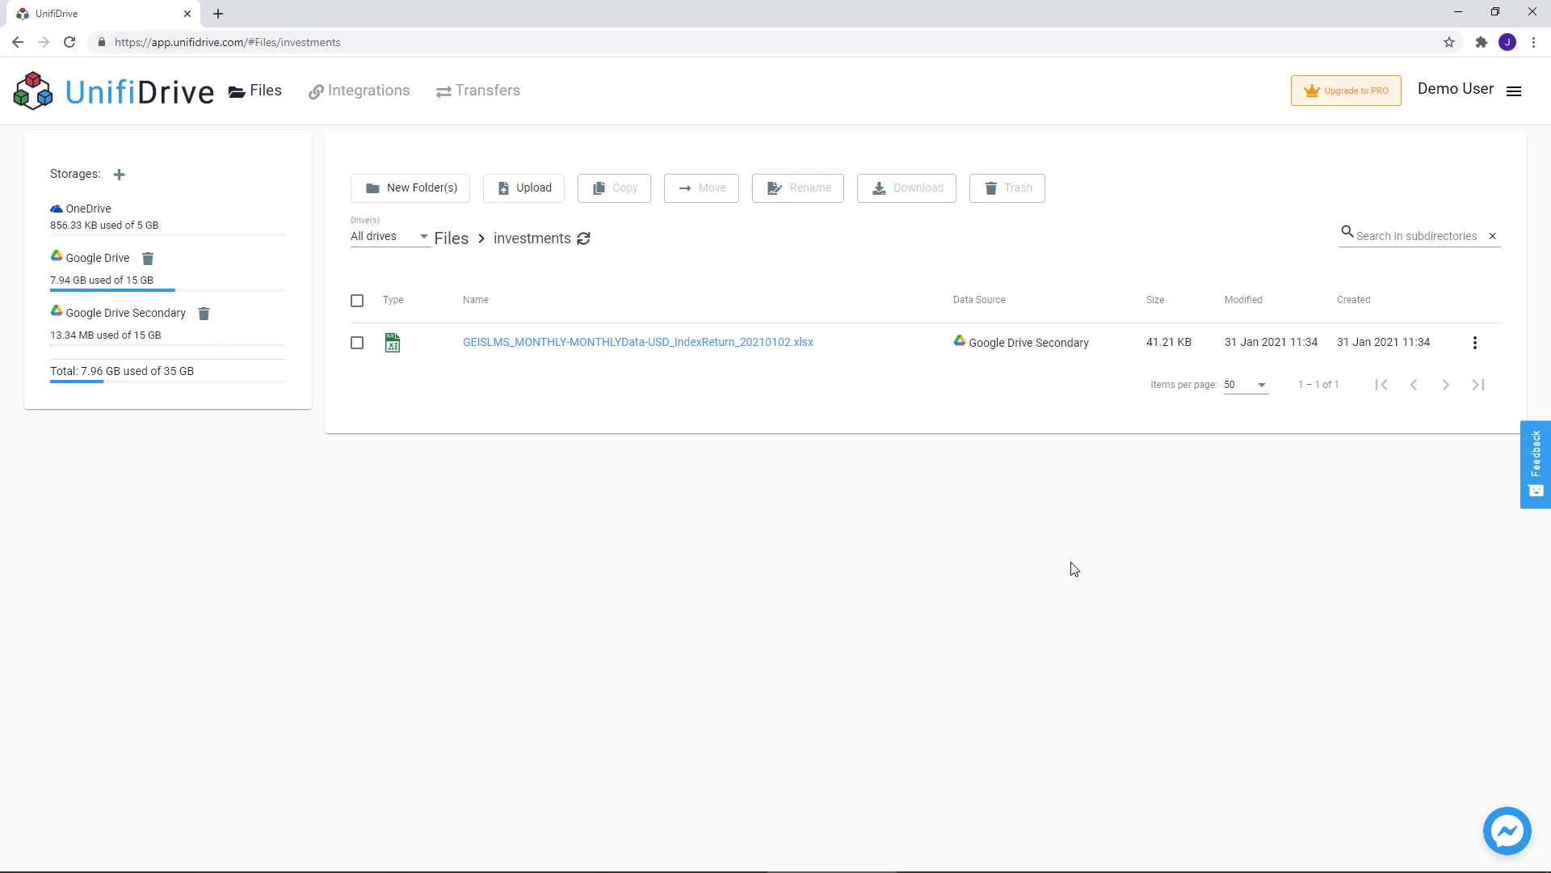
pyautogui.click(1525, 467)
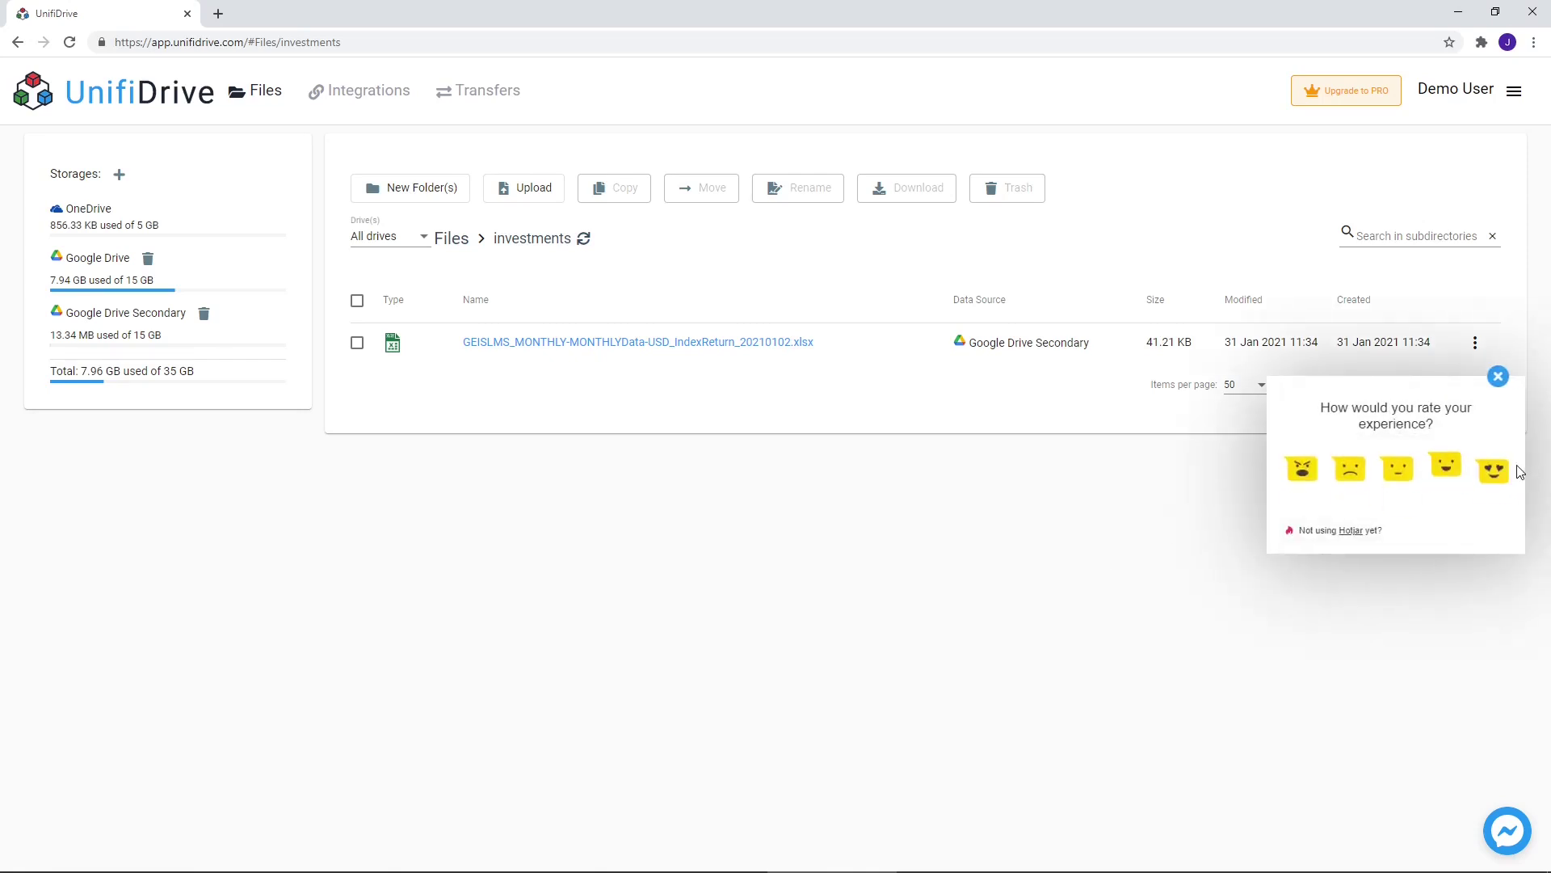